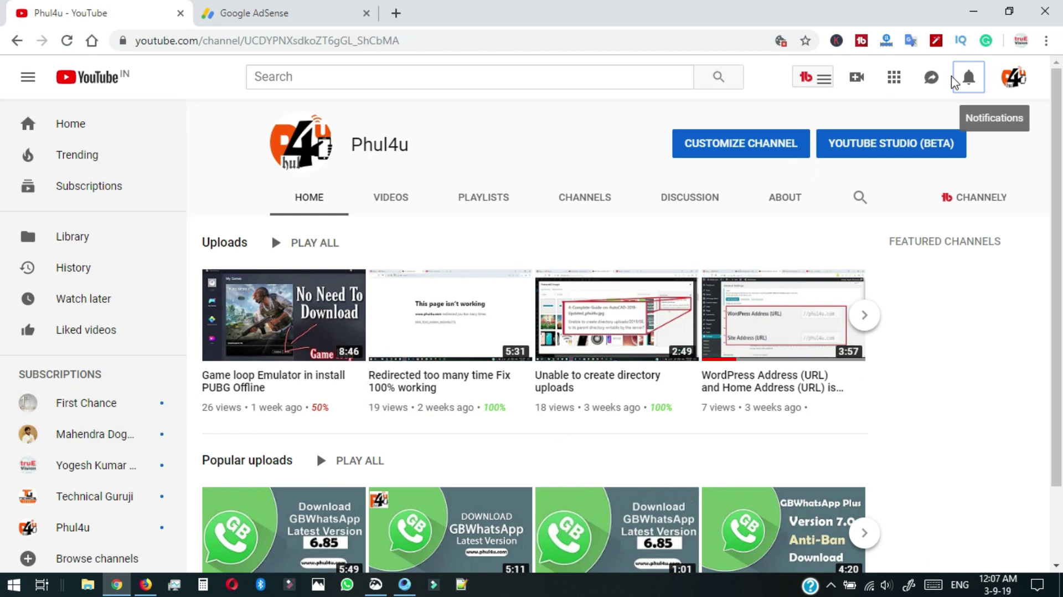
Look through the YouTube channel's notifications and close the list
click(968, 78)
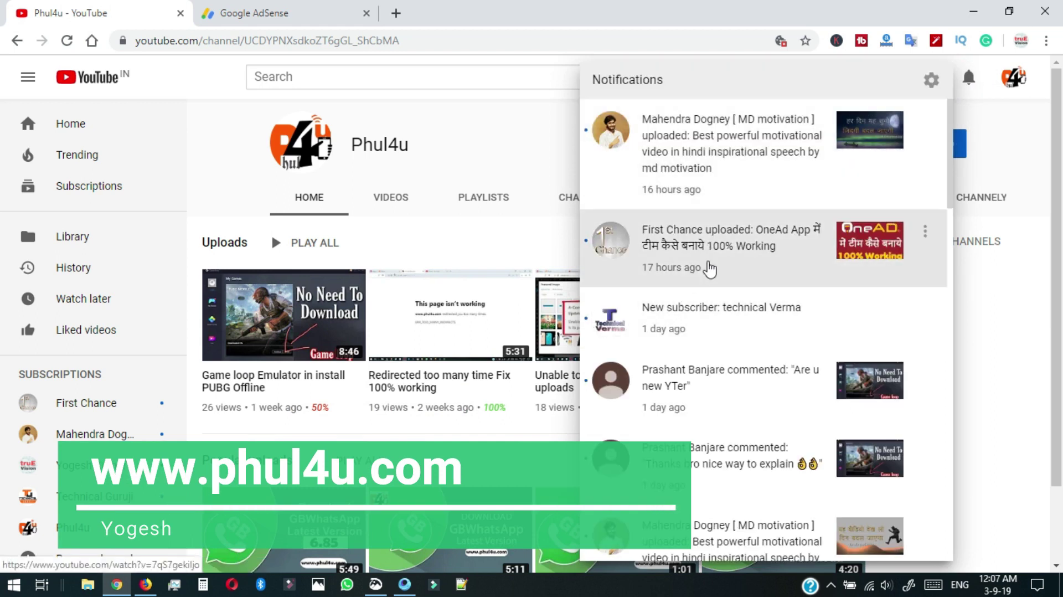
scroll(710, 270, down, 4)
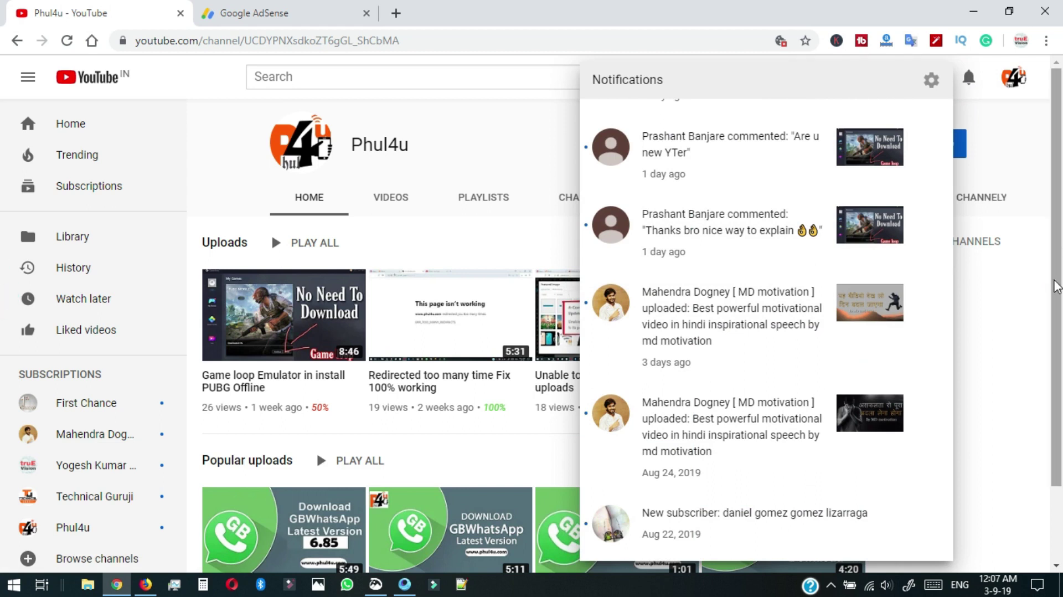
click(1019, 367)
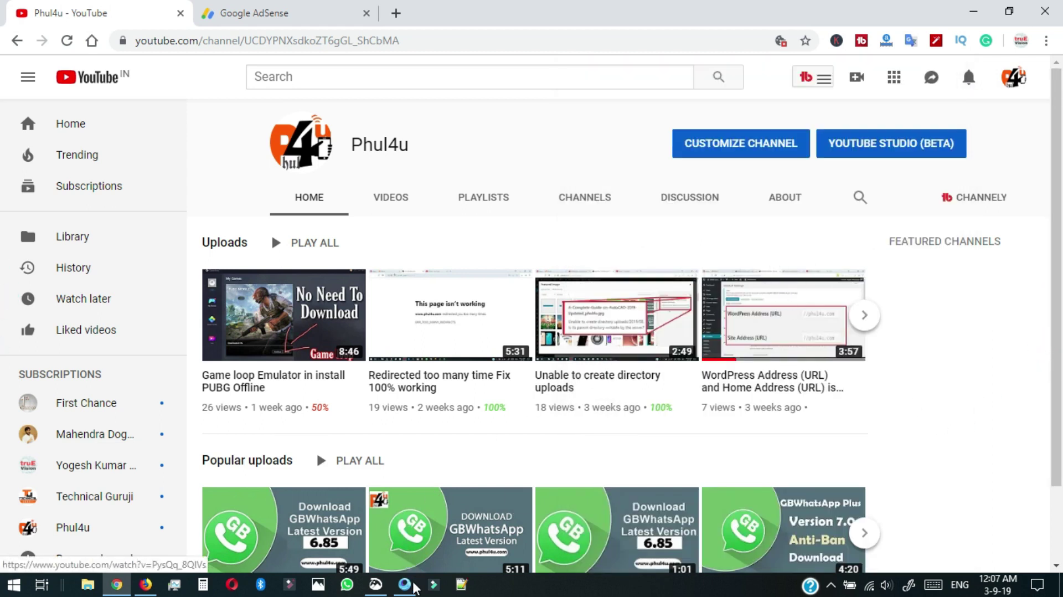
Switch to the Gameloop emulator and place its restored window in the middle of the screen
click(405, 584)
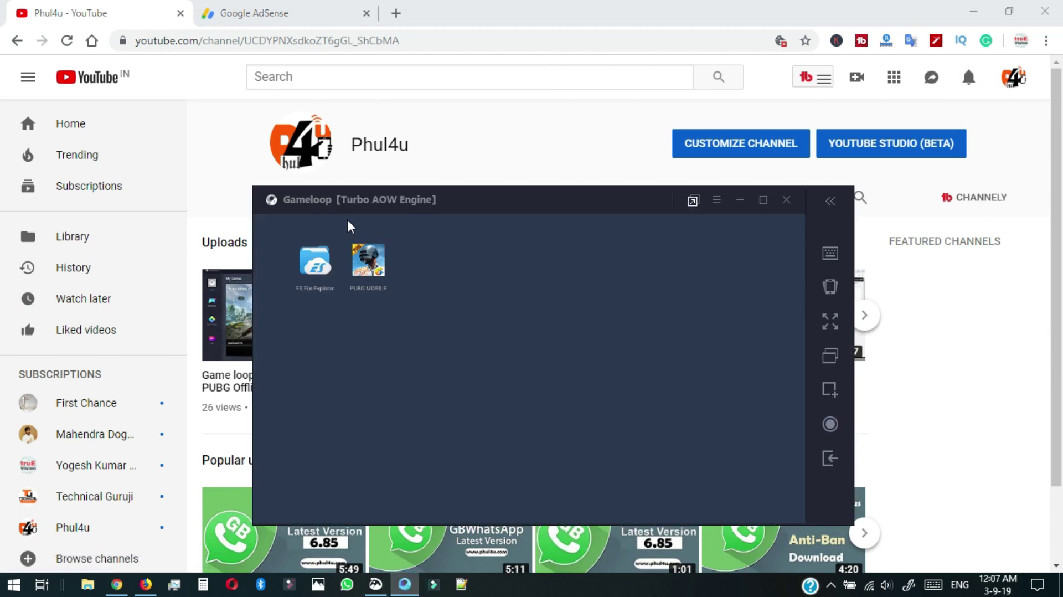
click(763, 200)
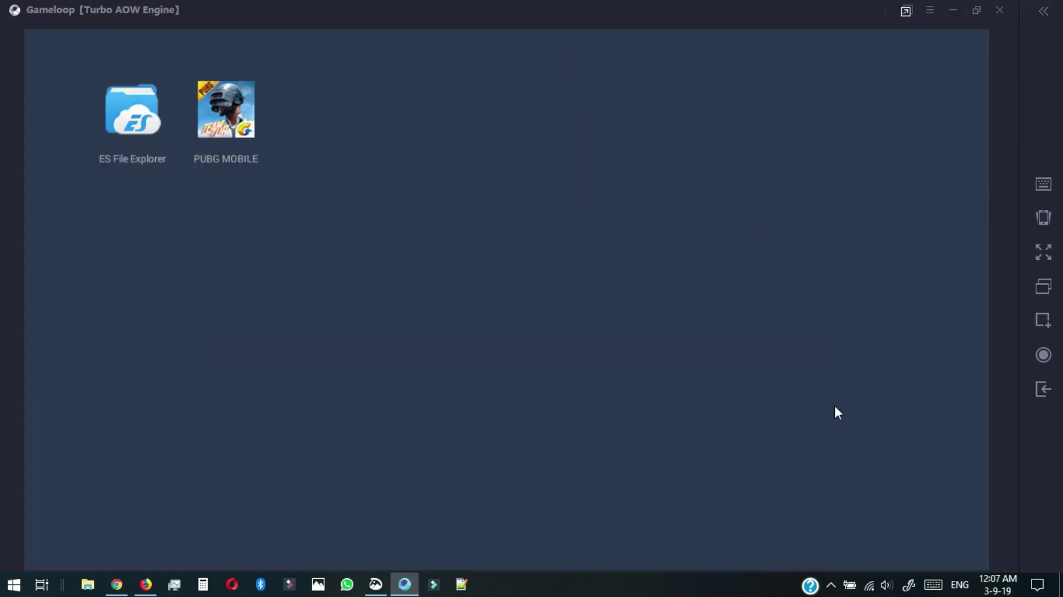
click(970, 18)
drag(624, 9, 631, 216)
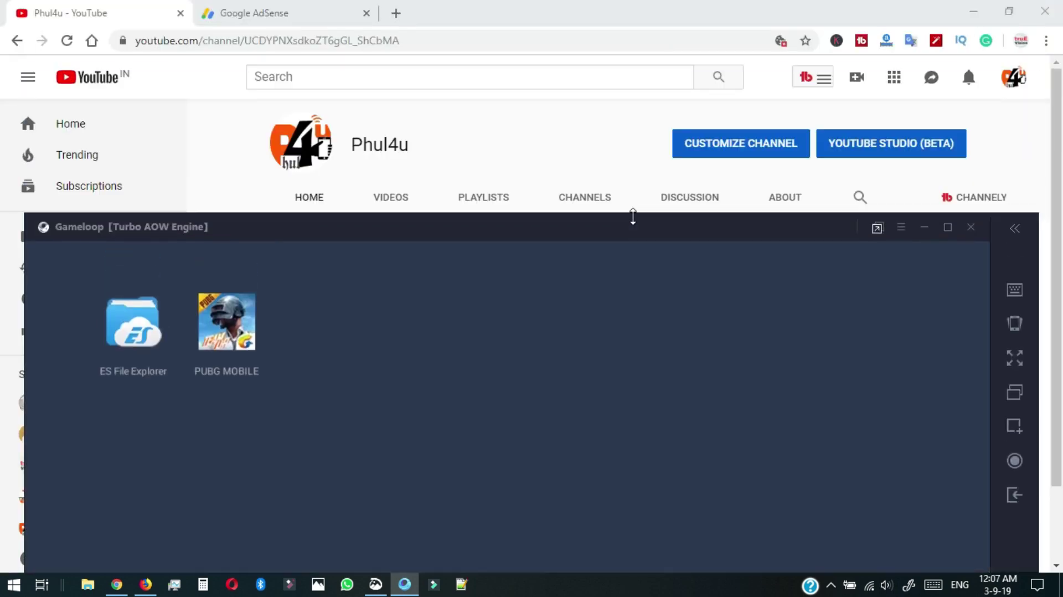
drag(451, 231, 600, 148)
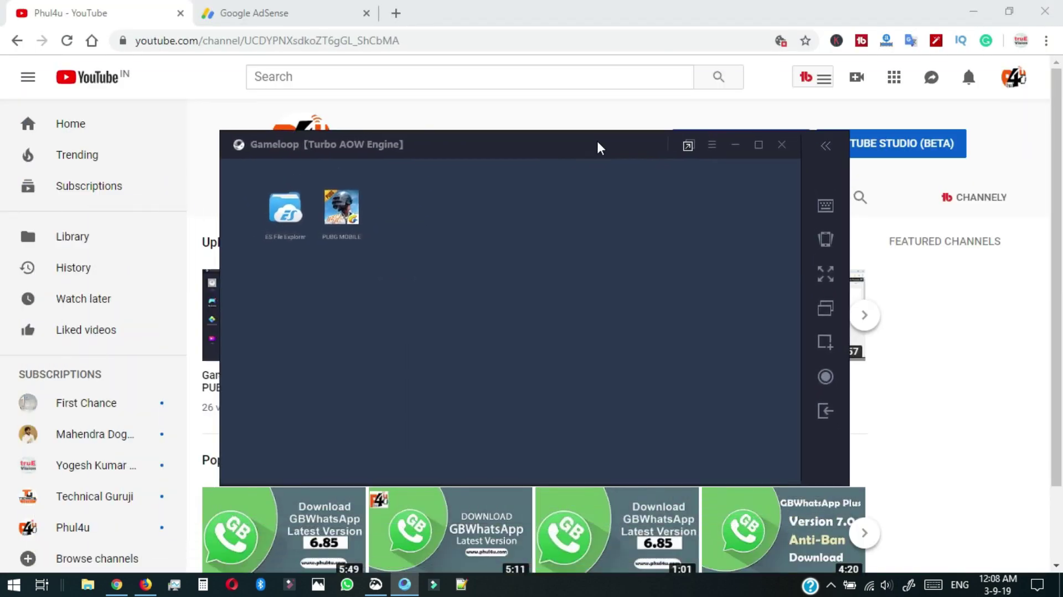
Show the desktop and open the file location of the Gameloop shortcut
key(super+d)
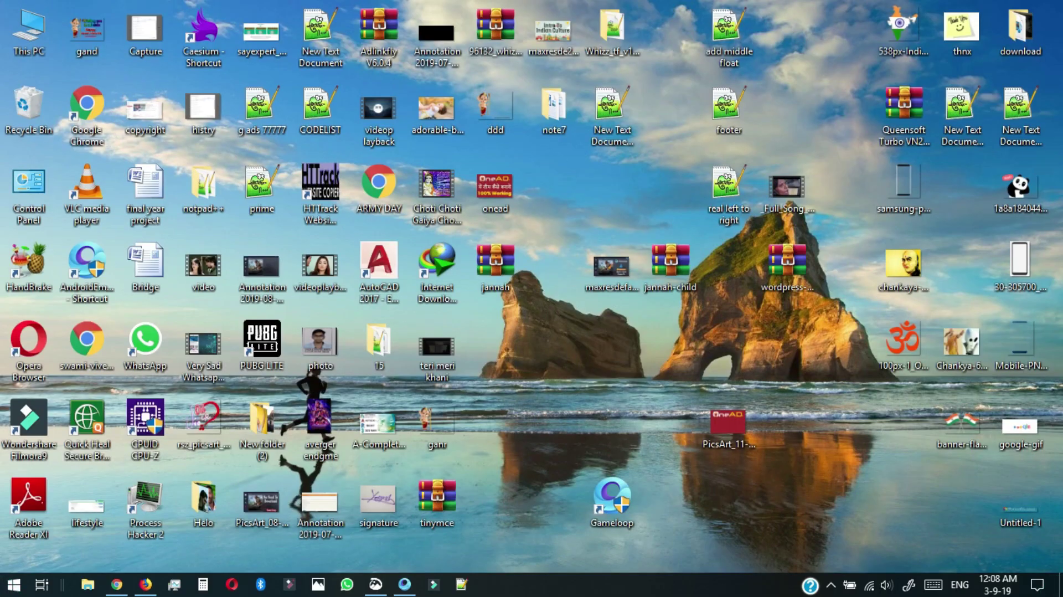
key(super+d)
key(super+d)
right_click(608, 502)
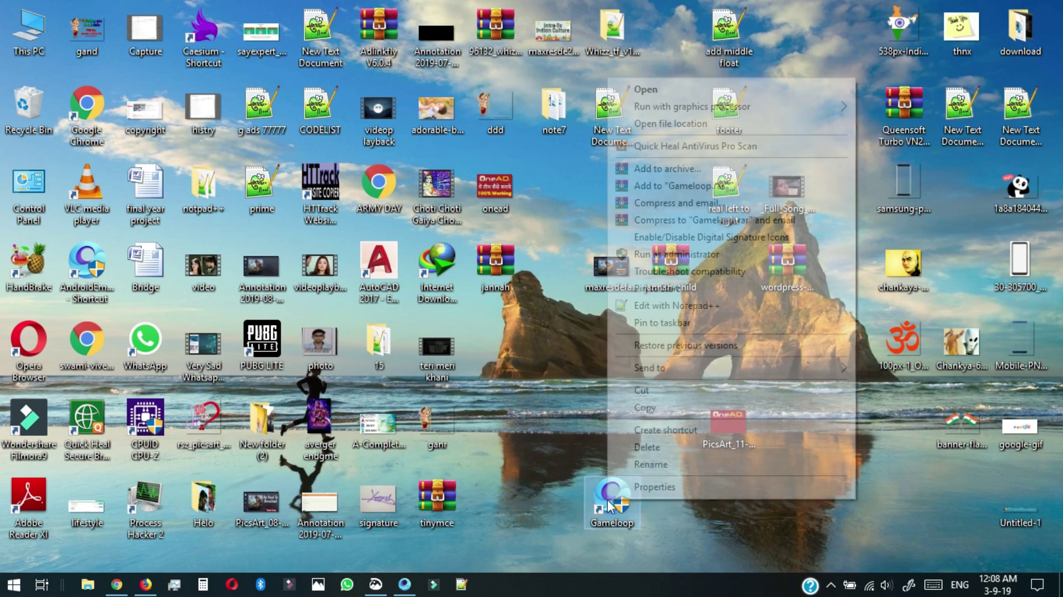
click(673, 125)
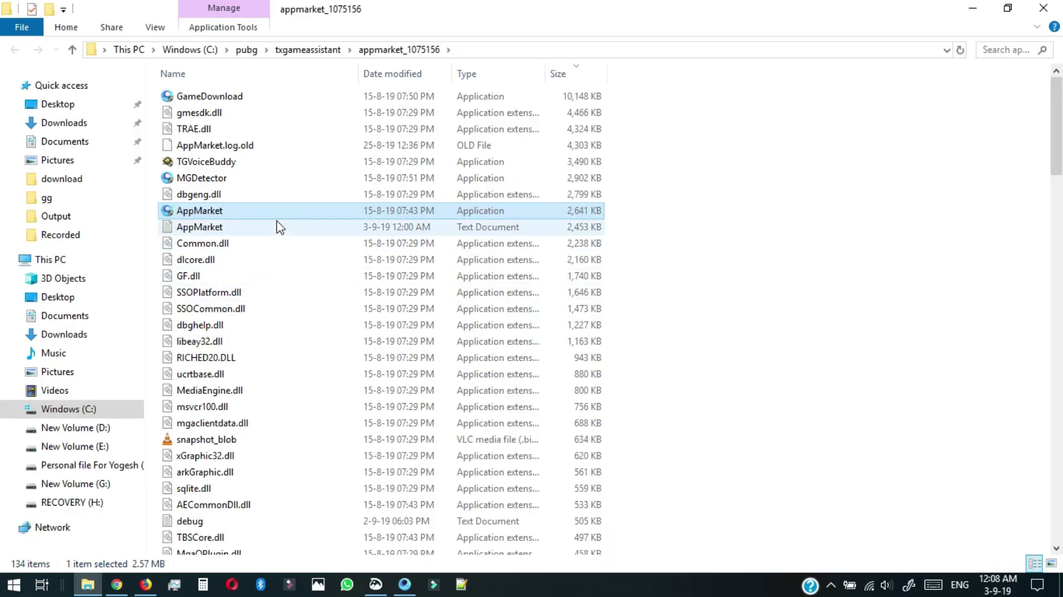
Locate the AndroidEmulator application in the ui folder of txgameassistant and close the file window
click(331, 49)
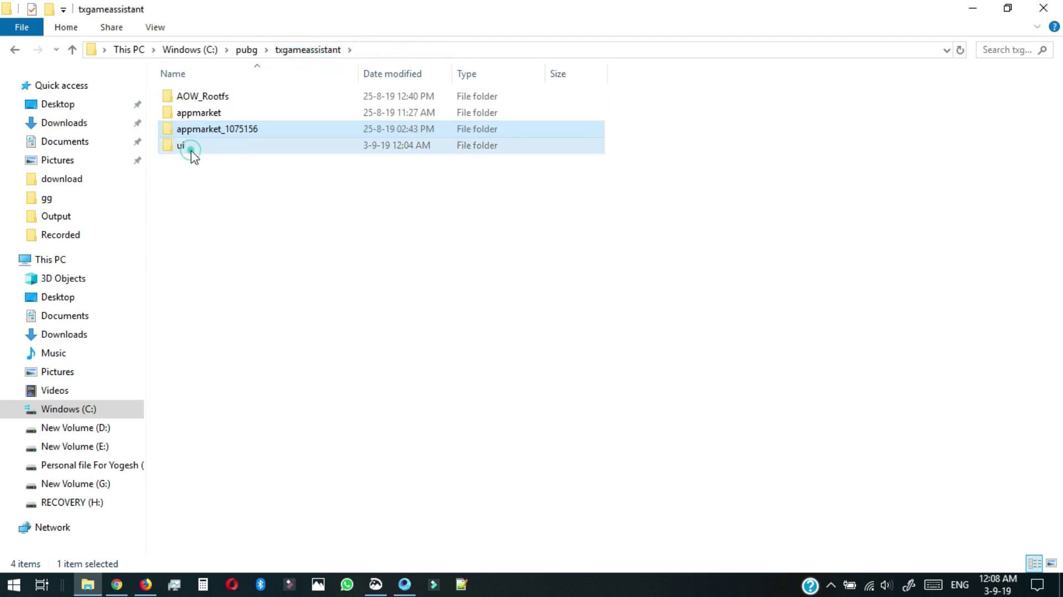
double_click(188, 147)
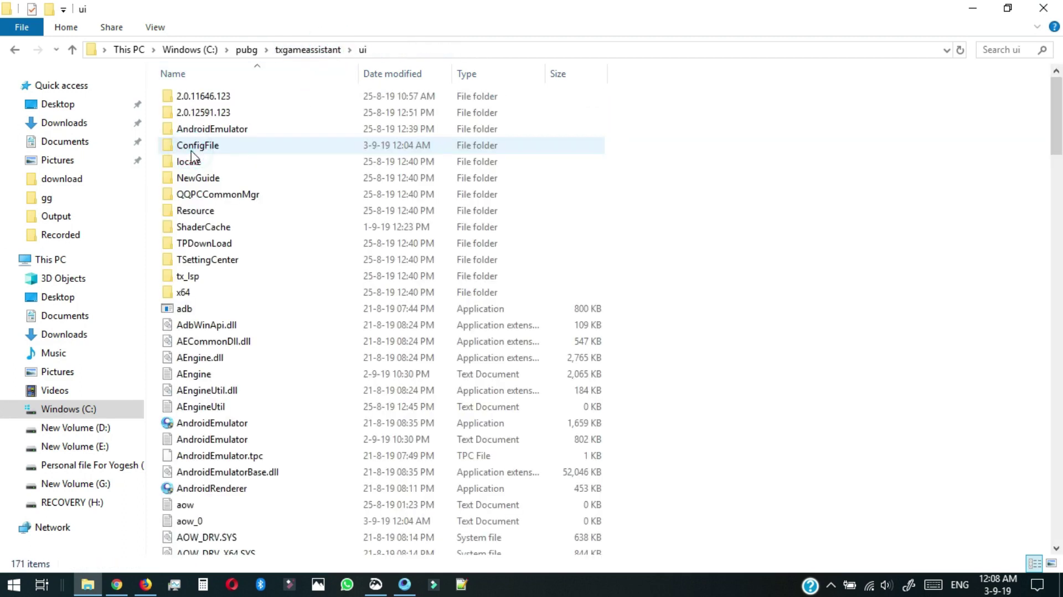
click(221, 424)
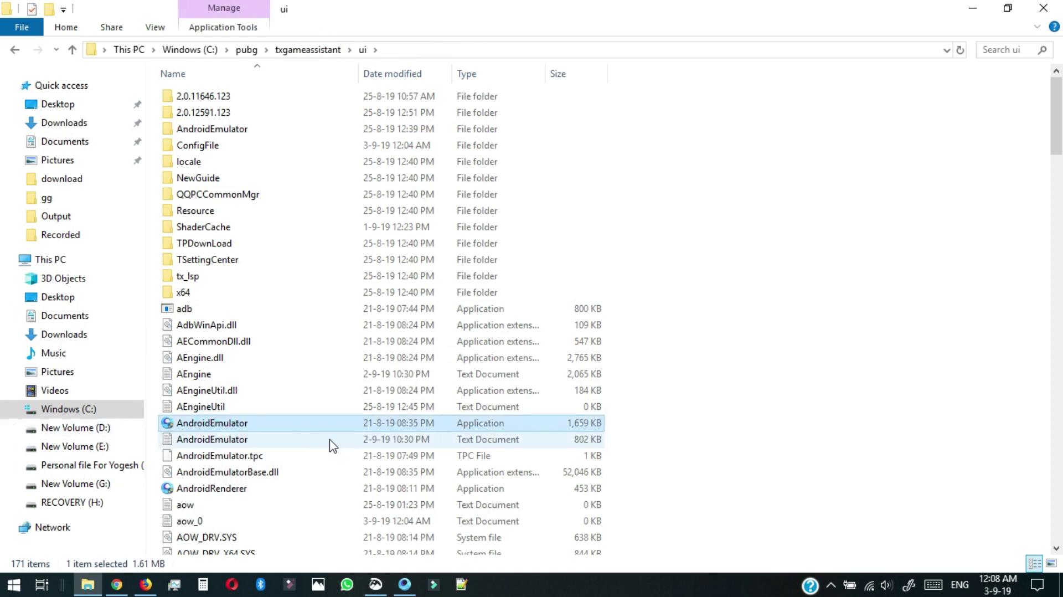
click(1044, 8)
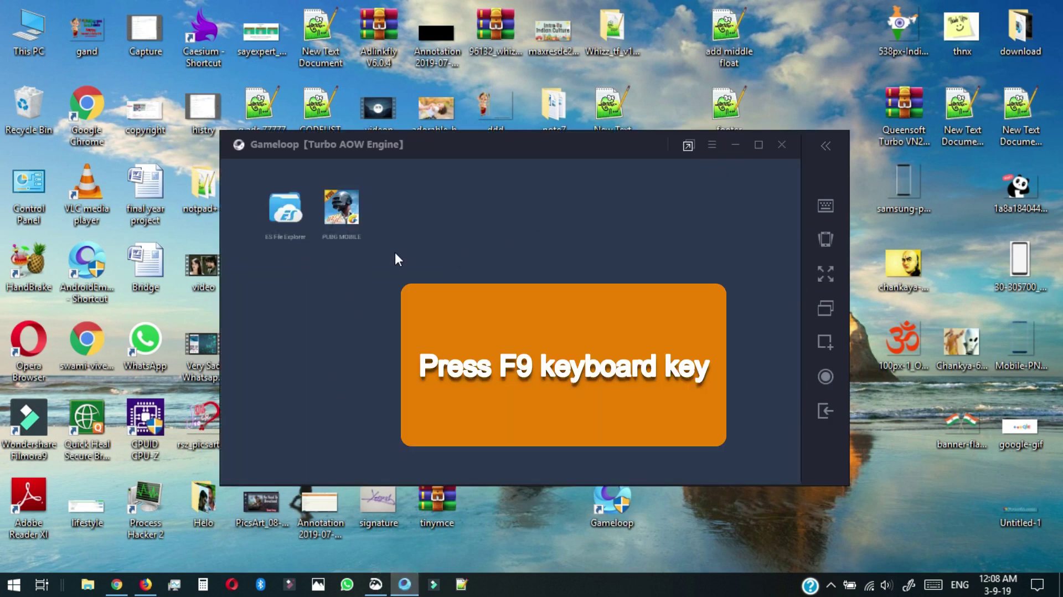
Reveal the hidden system apps in Gameloop and open Internal Storage in ES File Explorer
key(F9)
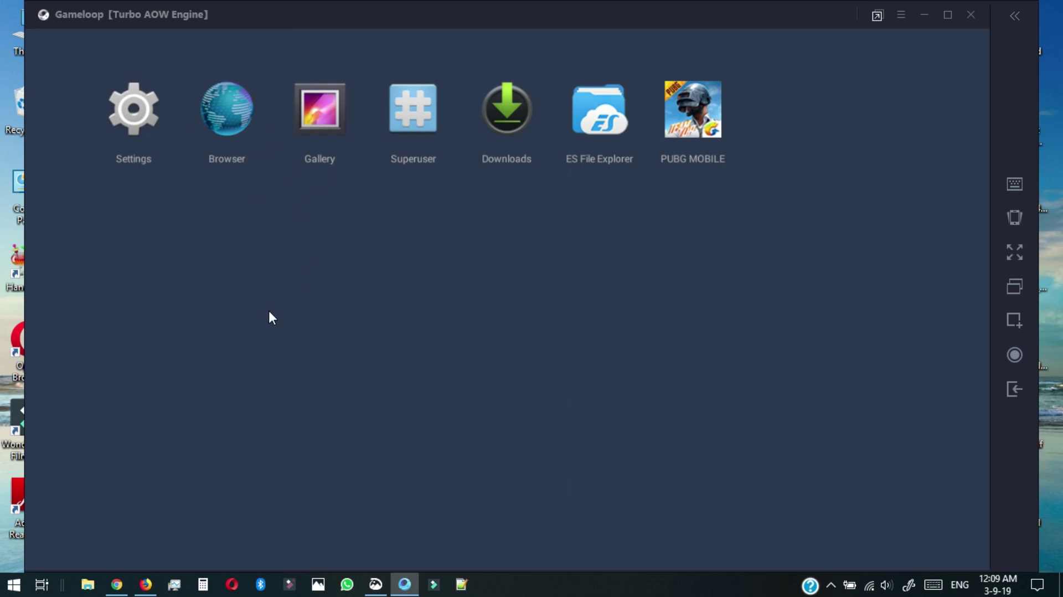
click(602, 115)
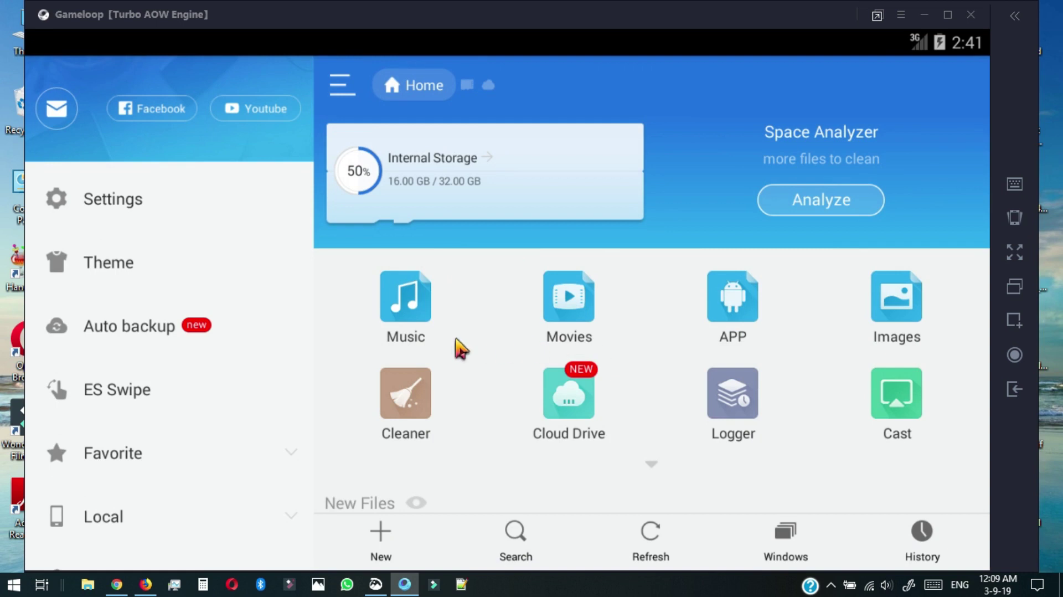
click(429, 166)
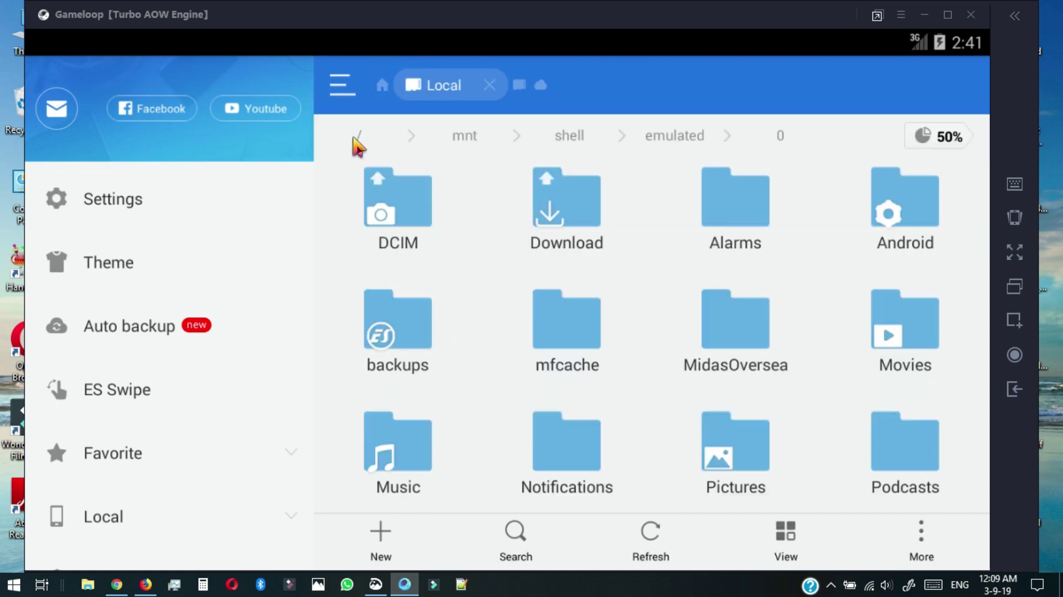
Go to the device's root directory, open the data/share1 folder and look through its files
click(361, 139)
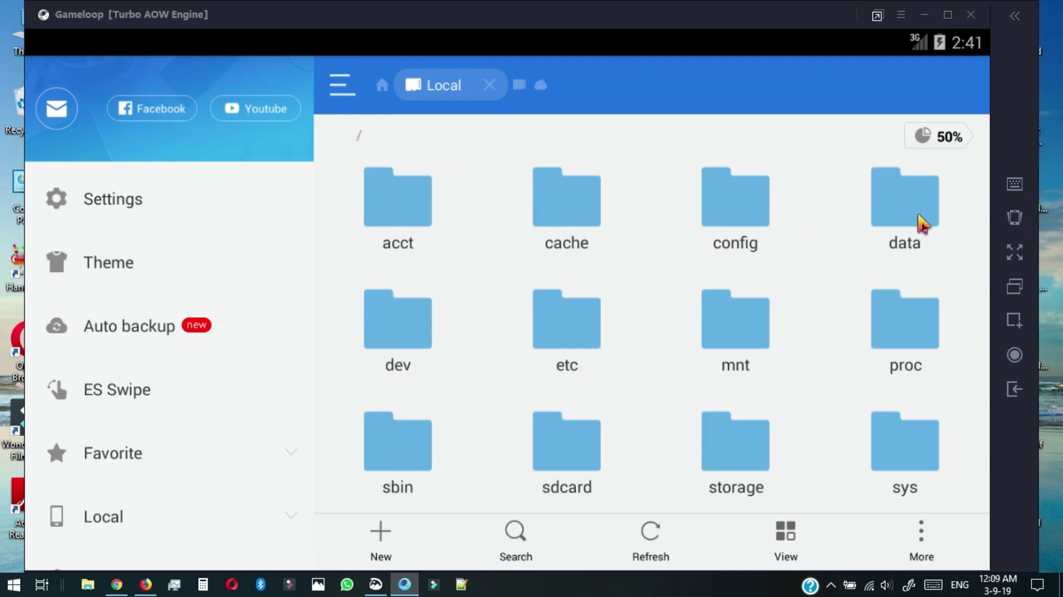
click(922, 210)
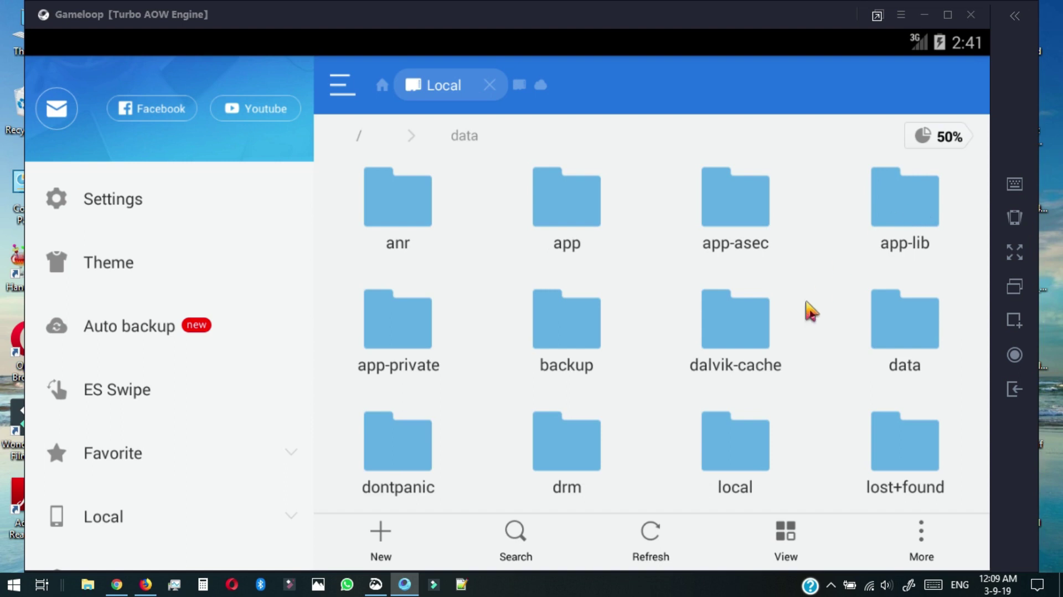
drag(742, 460, 718, 155)
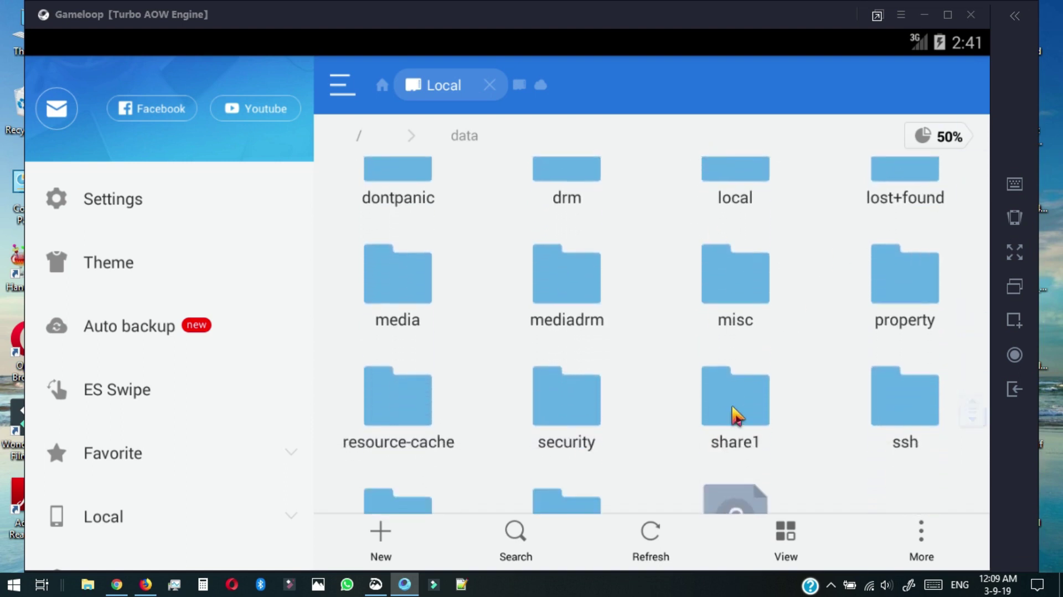
click(736, 415)
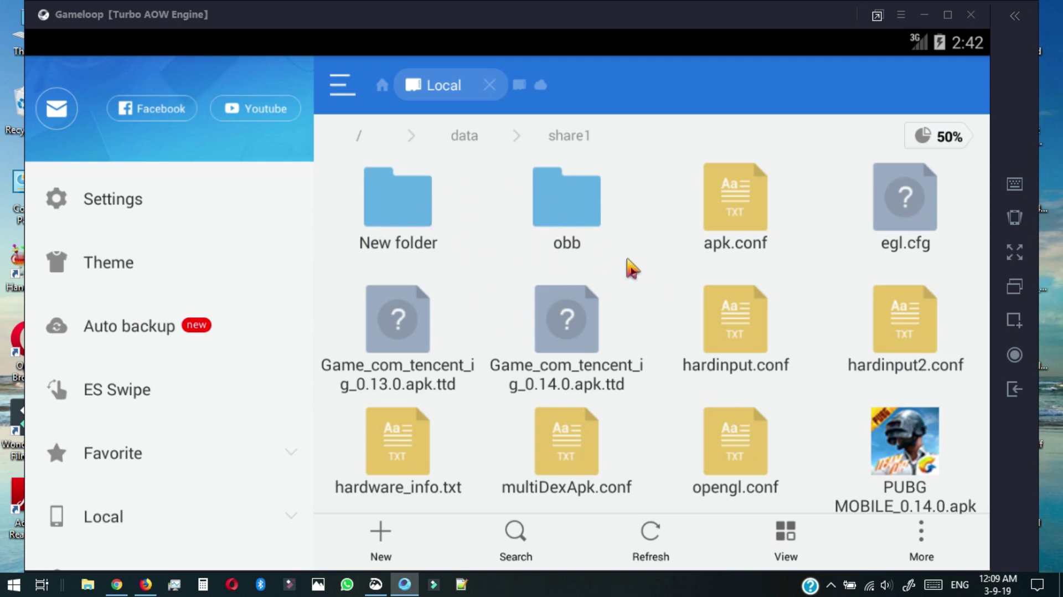
scroll(609, 367, down, 2)
scroll(699, 363, up, 2)
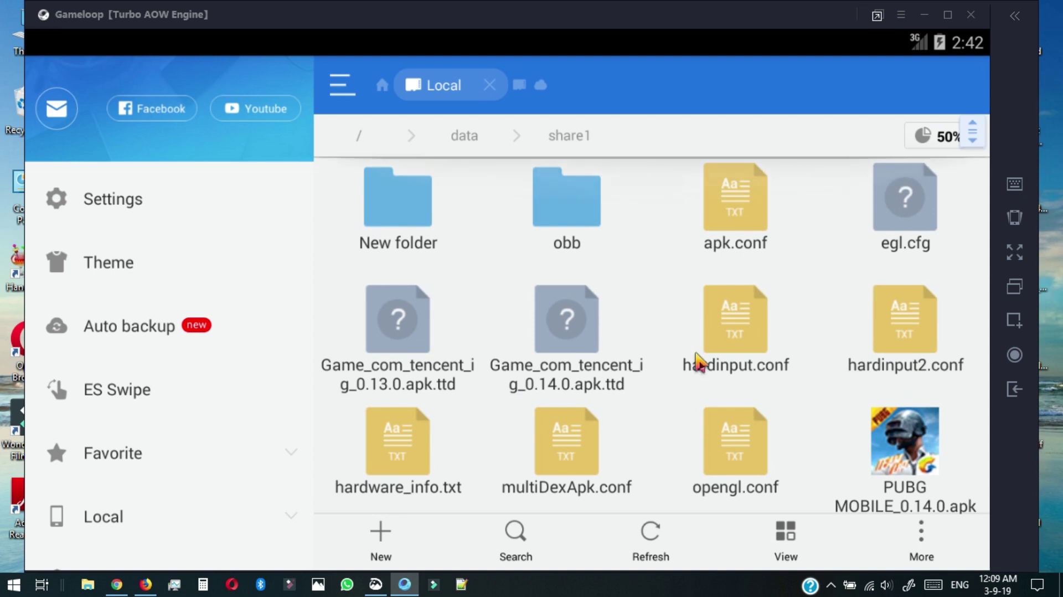
scroll(622, 180, down, 1)
scroll(637, 360, up, 1)
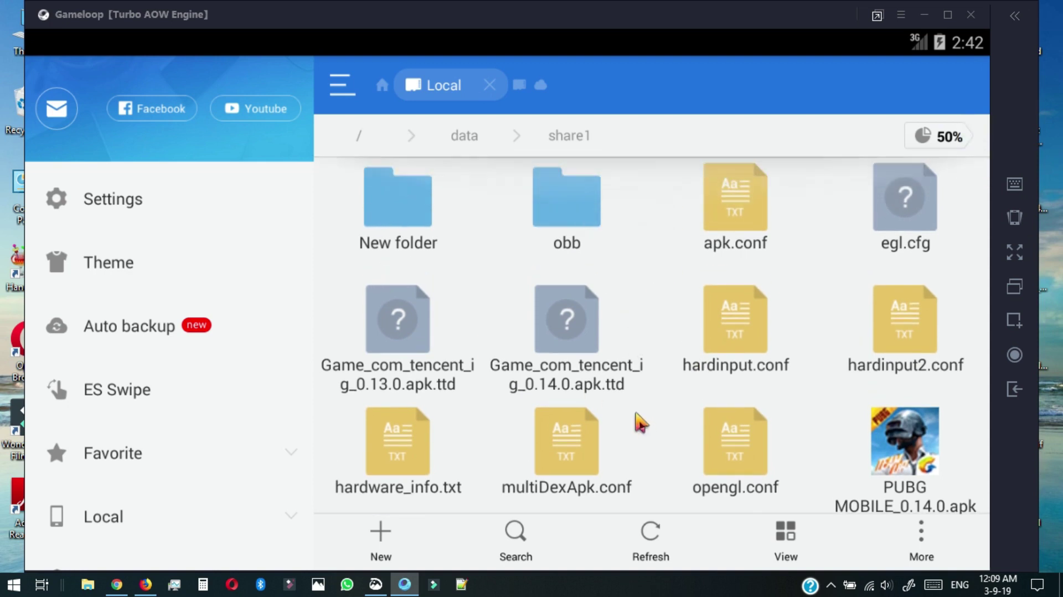
Create a new file named 3-9-19 in the share1 folder
click(381, 540)
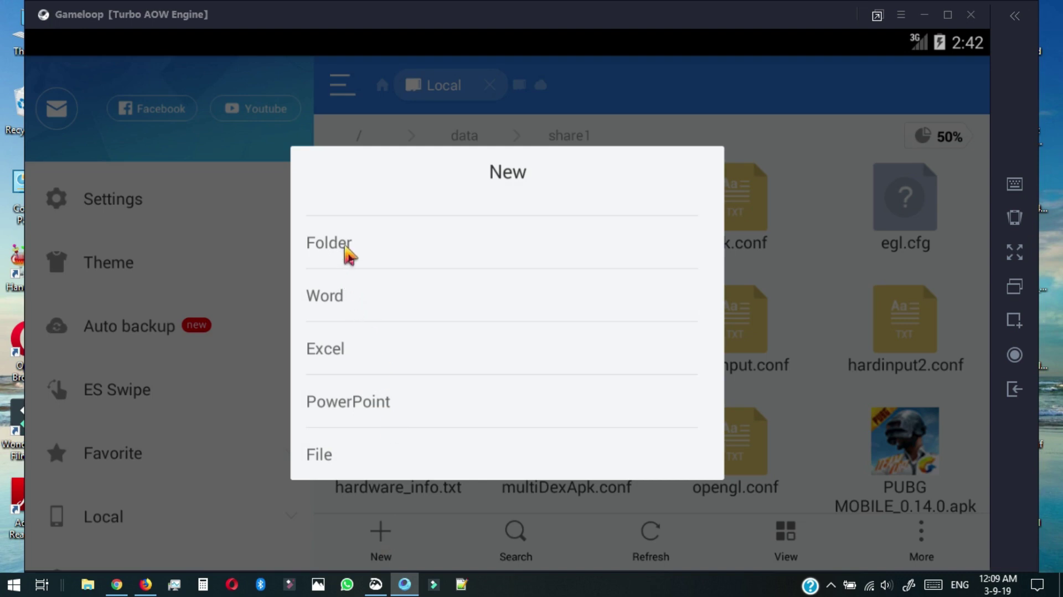
click(349, 456)
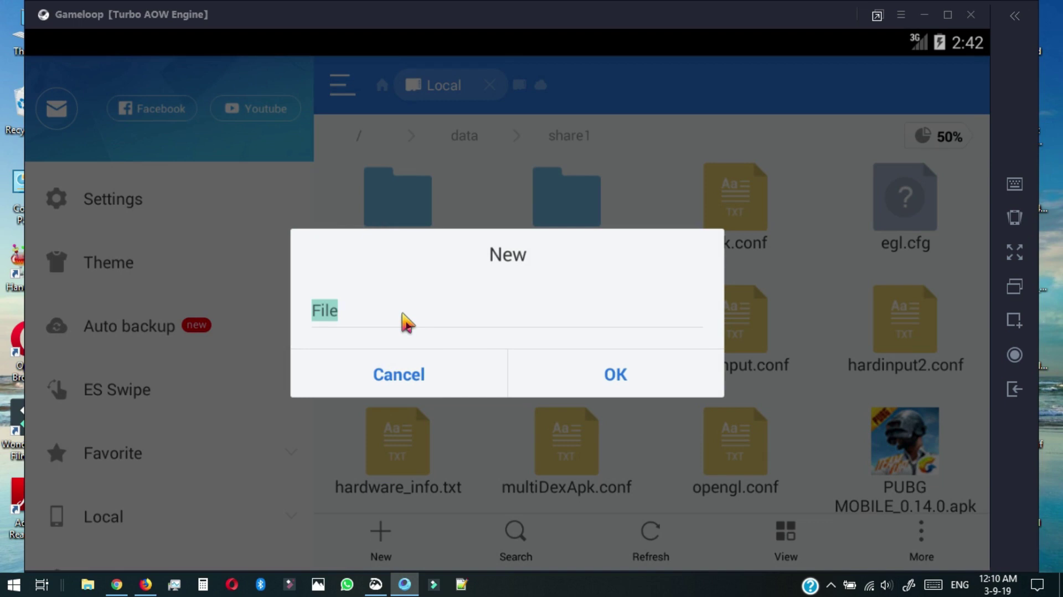
text(3-9-19)
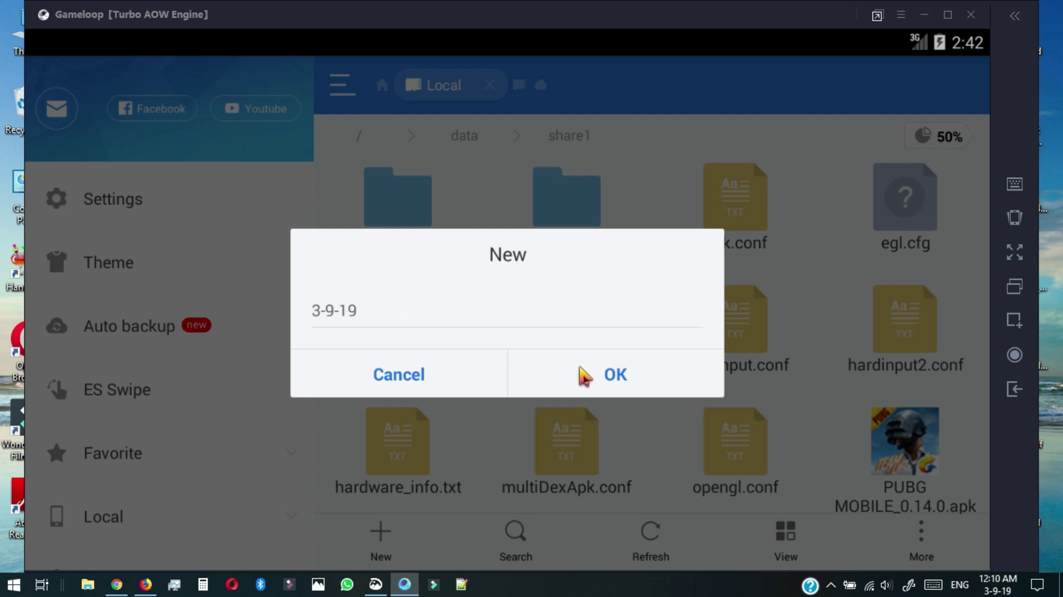
click(615, 375)
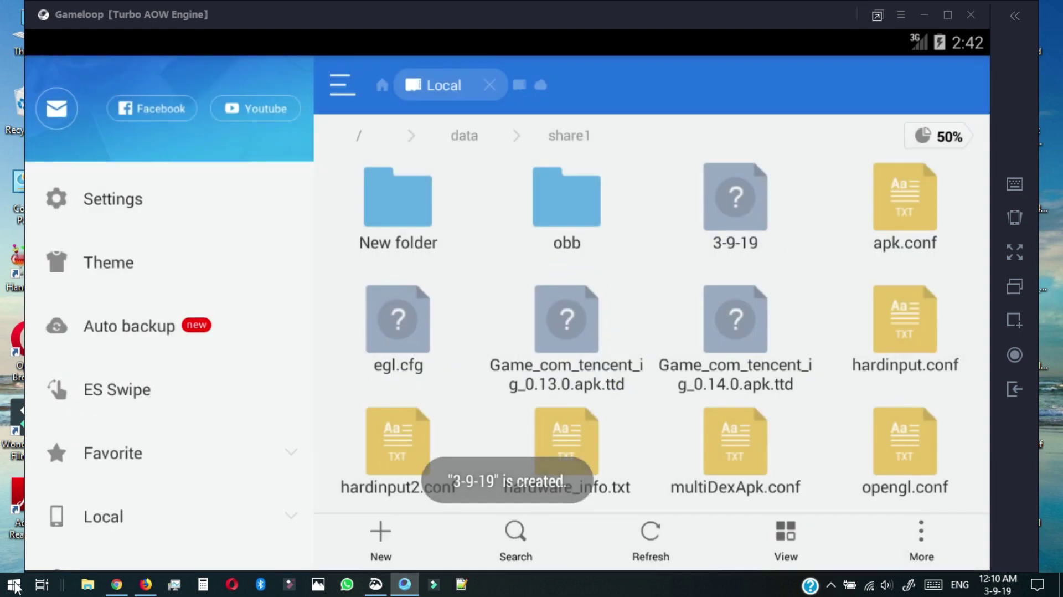
Switch to Windows File Explorer and search This PC for 3-9-19
click(84, 586)
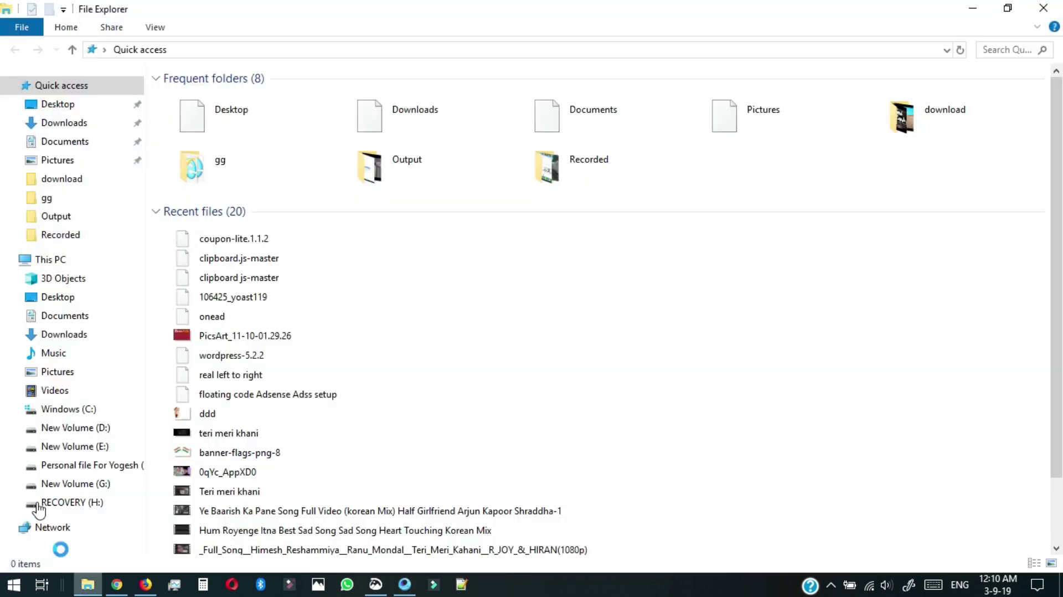
click(39, 260)
click(995, 51)
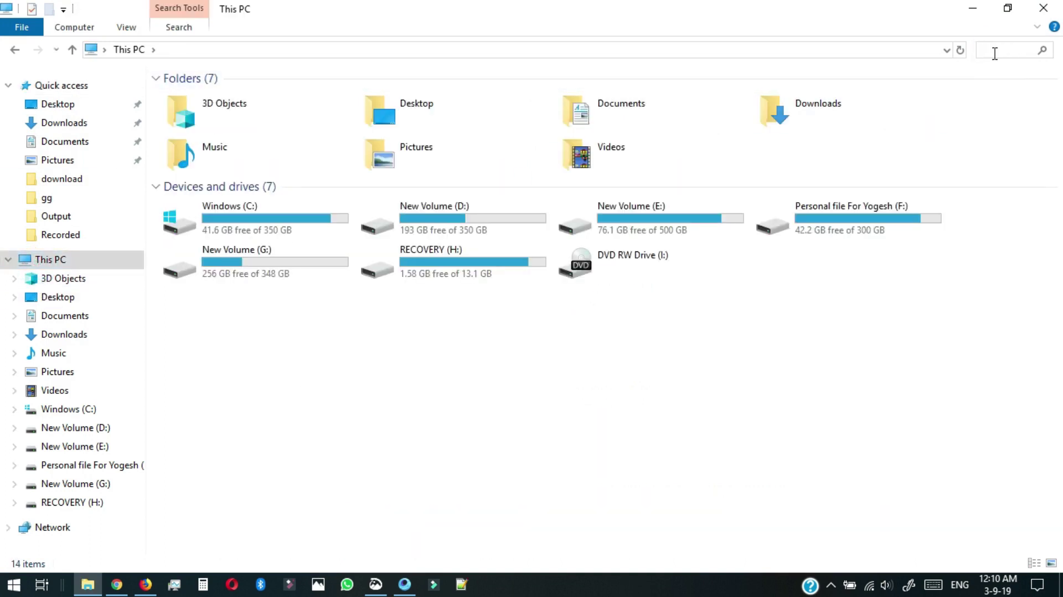
text(3-9-19)
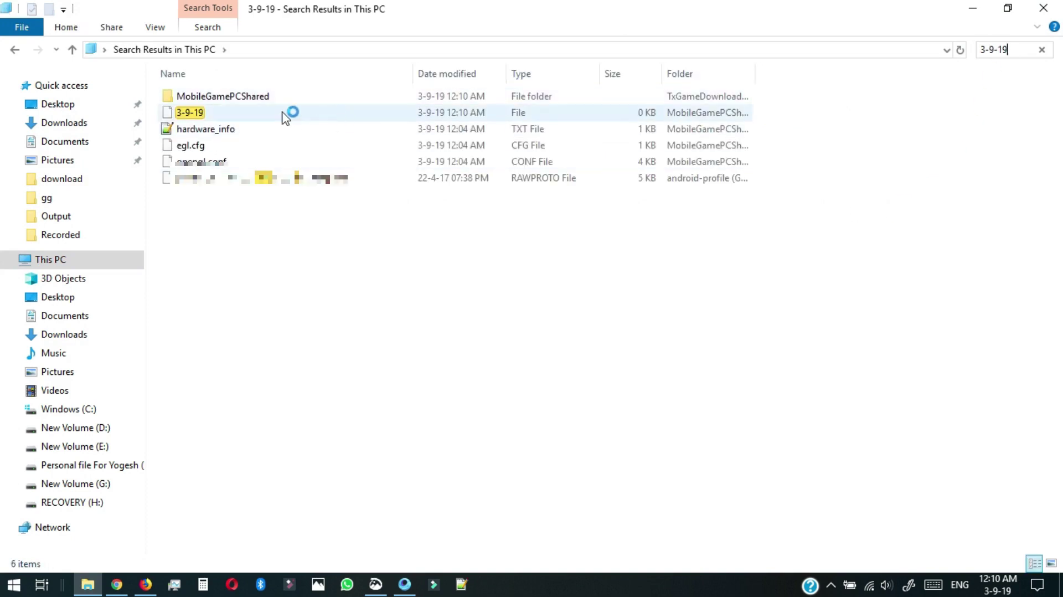
click(246, 115)
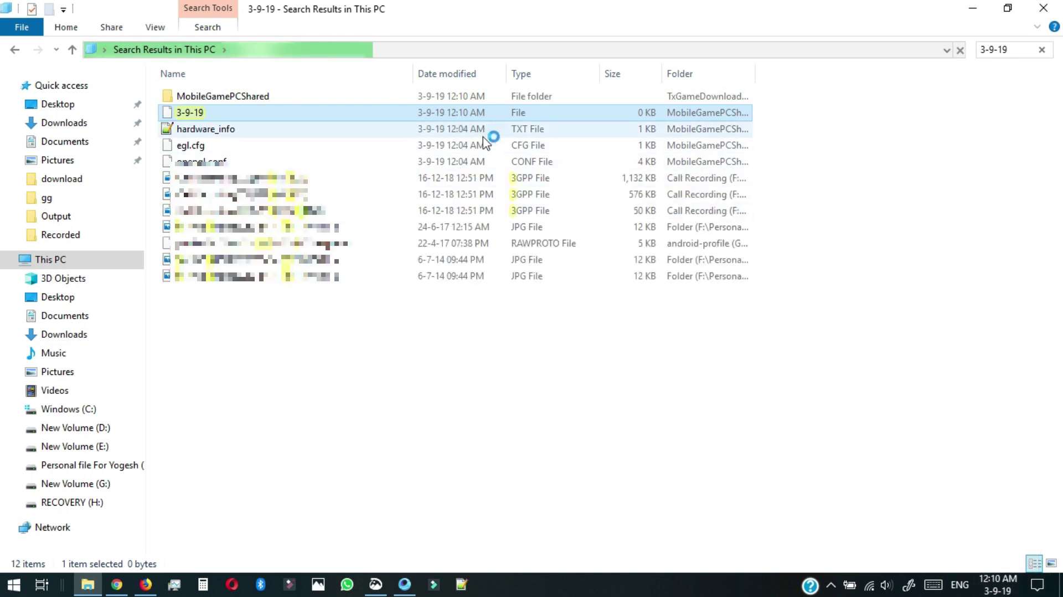
double_click(257, 114)
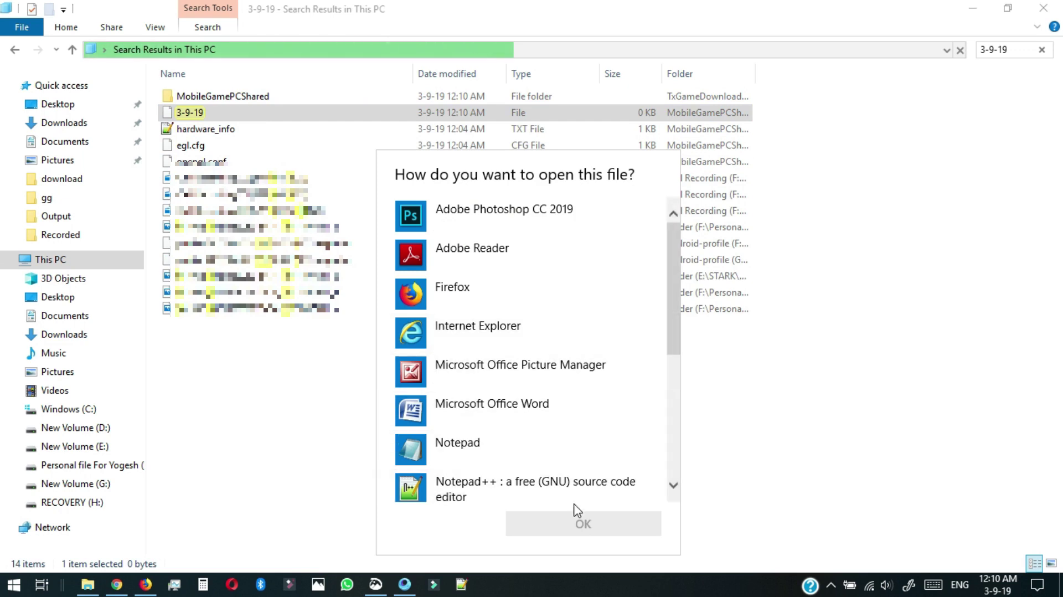
click(804, 468)
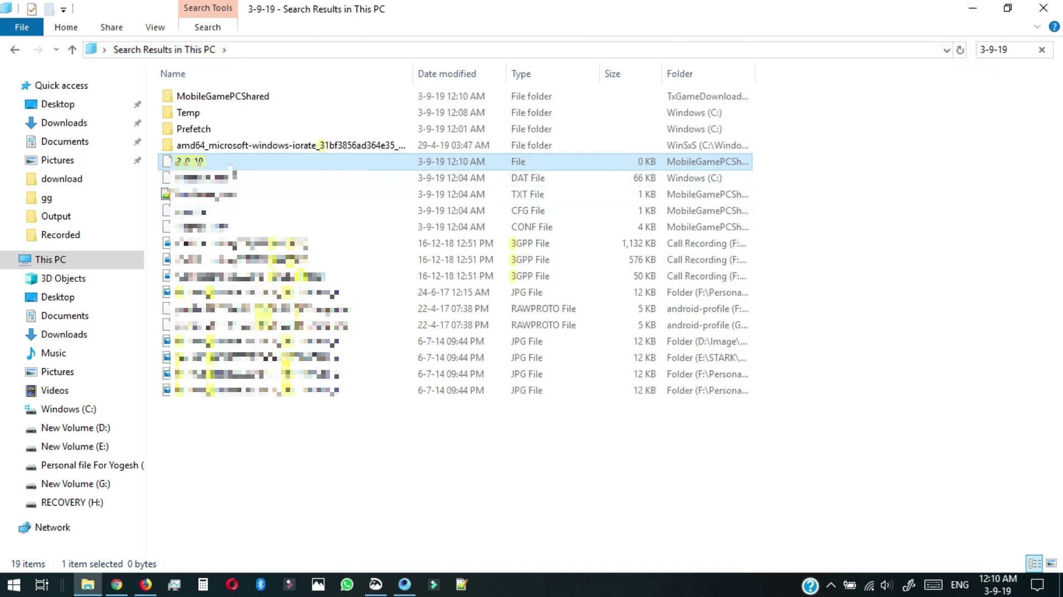
Open the file location of the 3-9-19 file from the search results
right_click(211, 166)
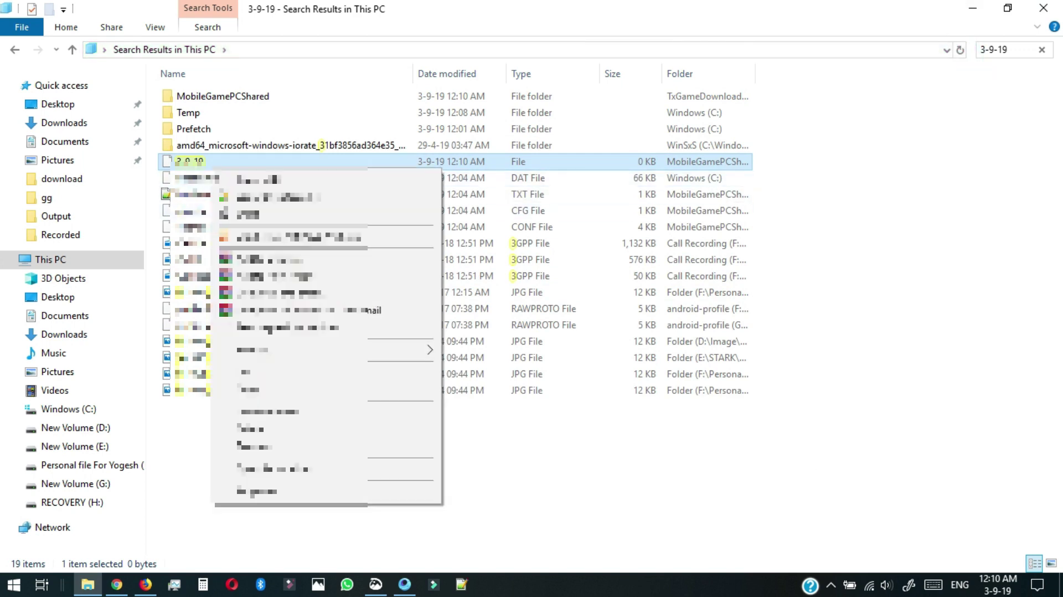
click(294, 476)
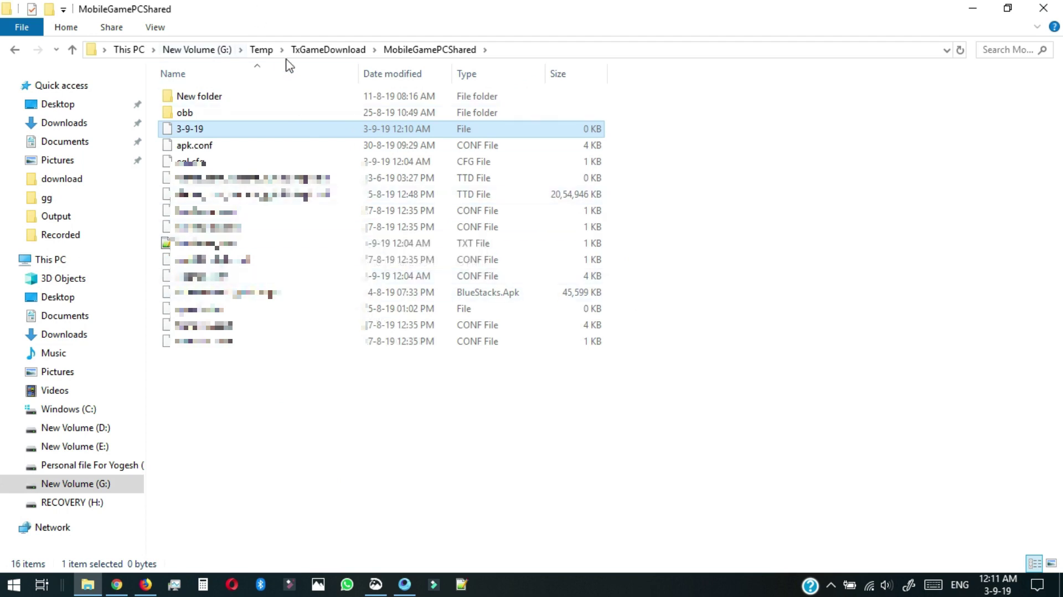
Move the Gameloop window down, then create a text document named pubg in the MobileGamePCShared folder in File Explorer
click(405, 584)
drag(581, 12, 586, 304)
click(646, 182)
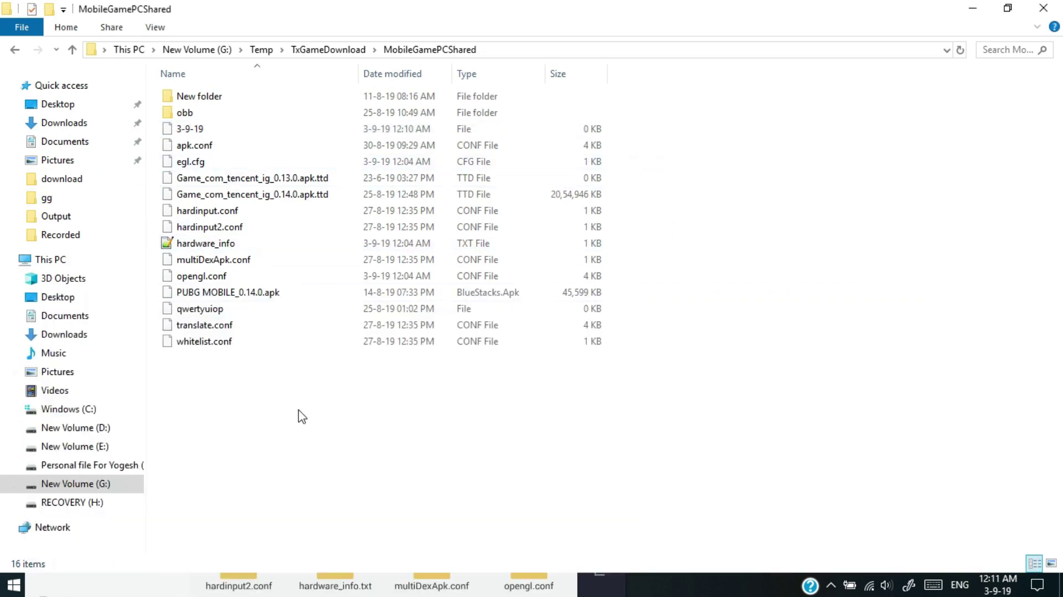
right_click(453, 394)
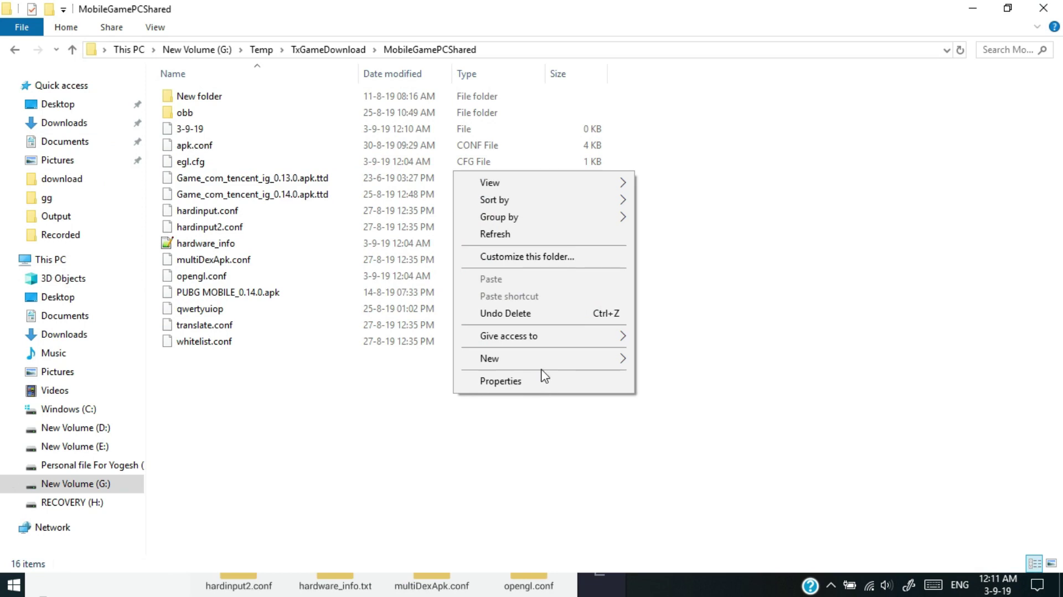
click(560, 366)
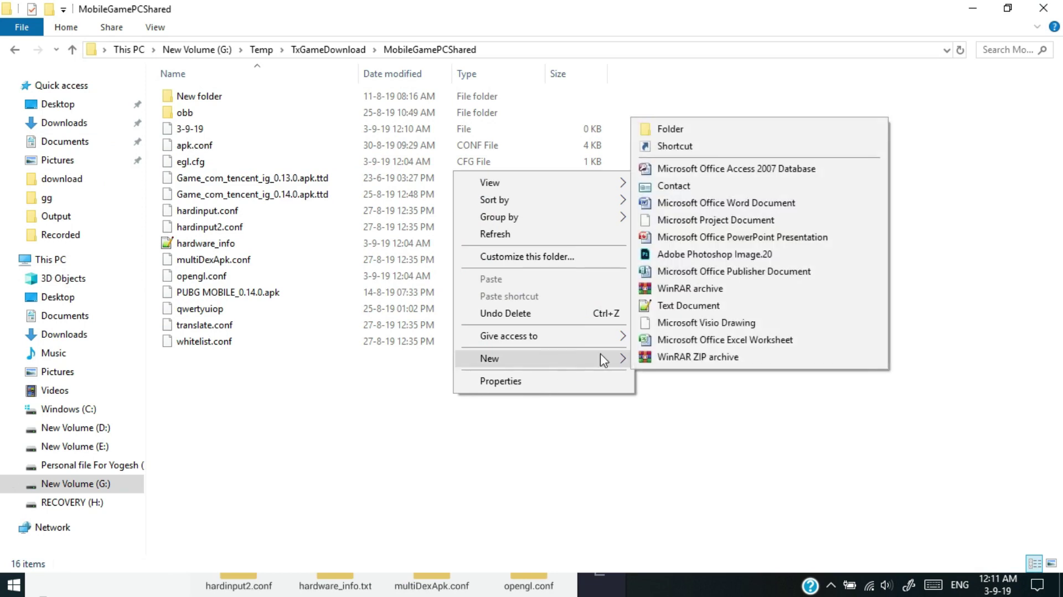
click(697, 308)
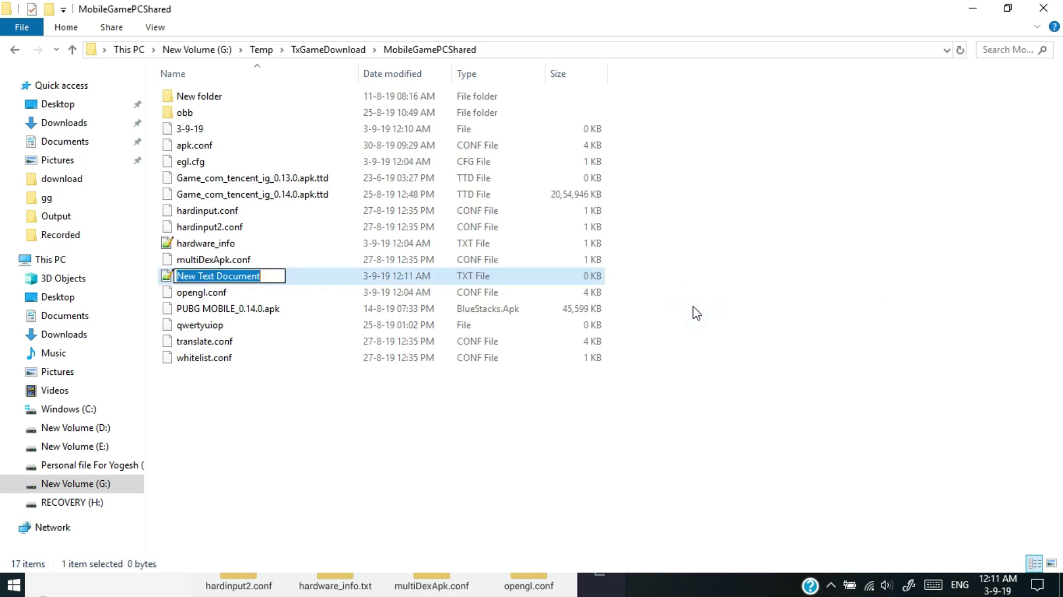
text(pubg)
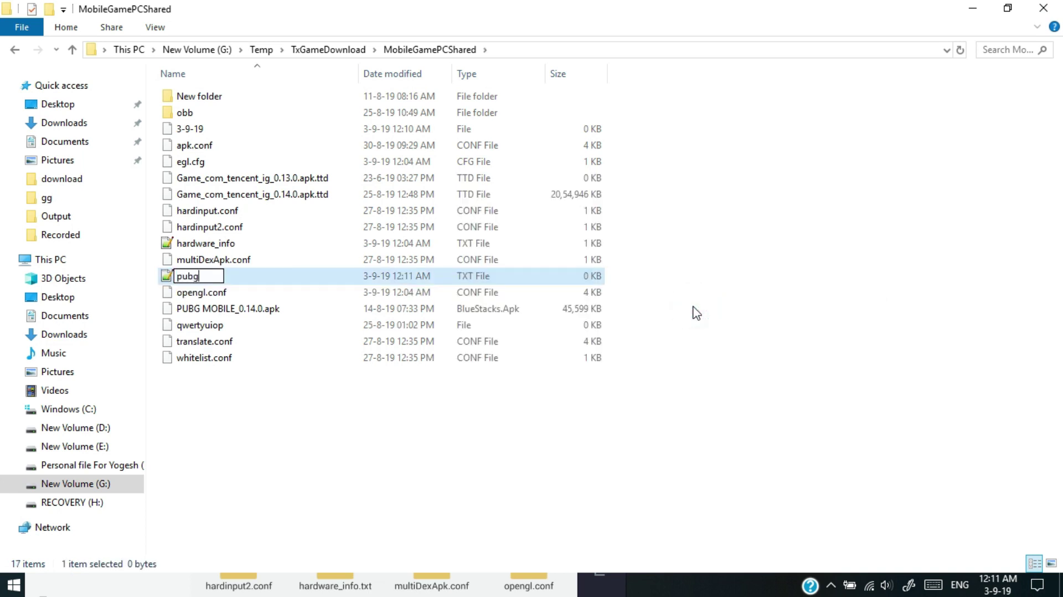
Clear File Explorer away, maximize the Gameloop window and refresh the share1 folder's file list
click(1048, 6)
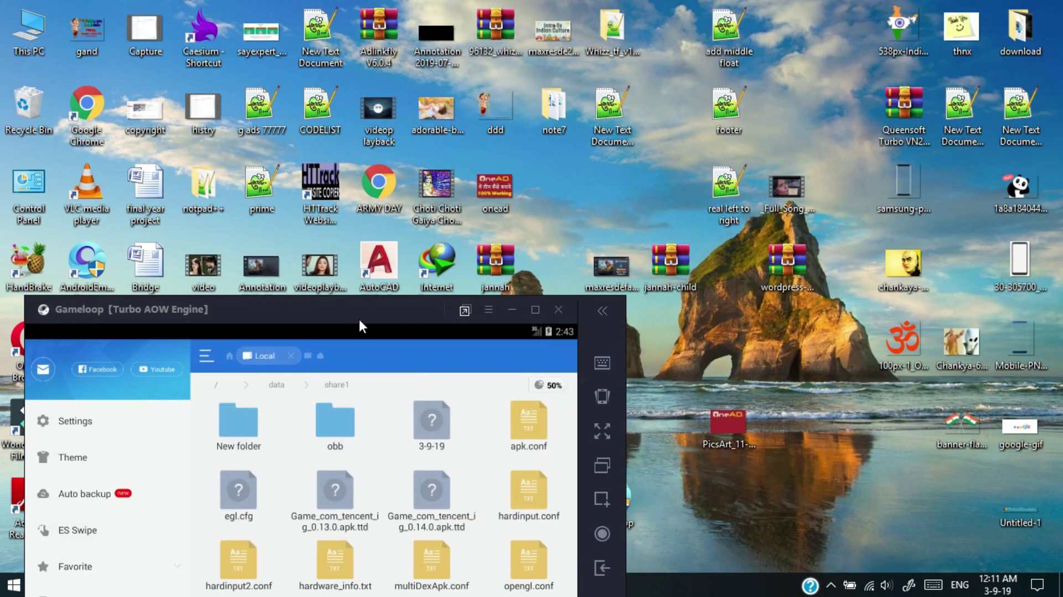
drag(356, 305, 421, 105)
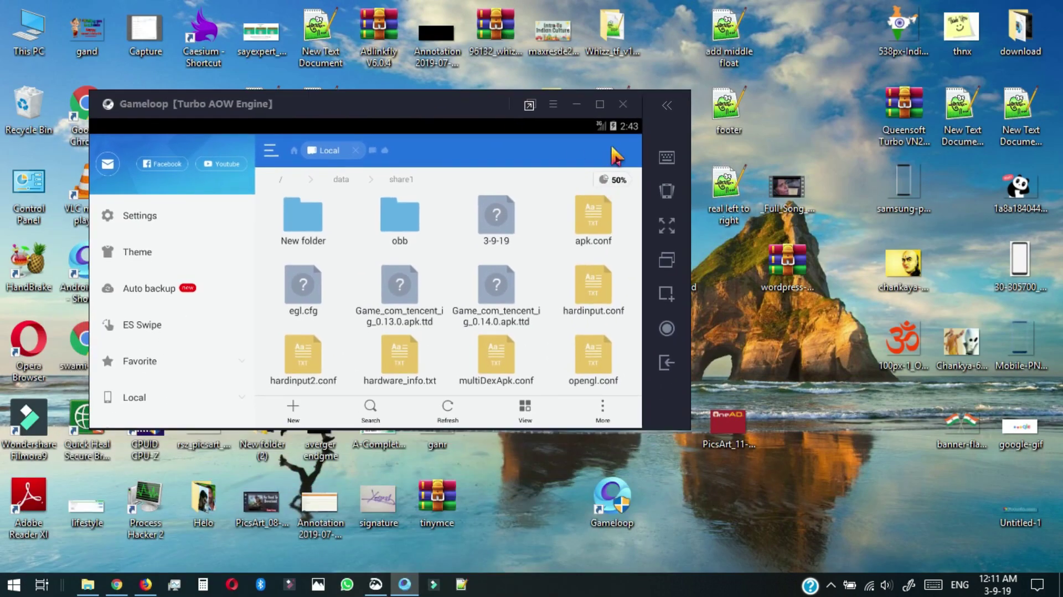
click(600, 104)
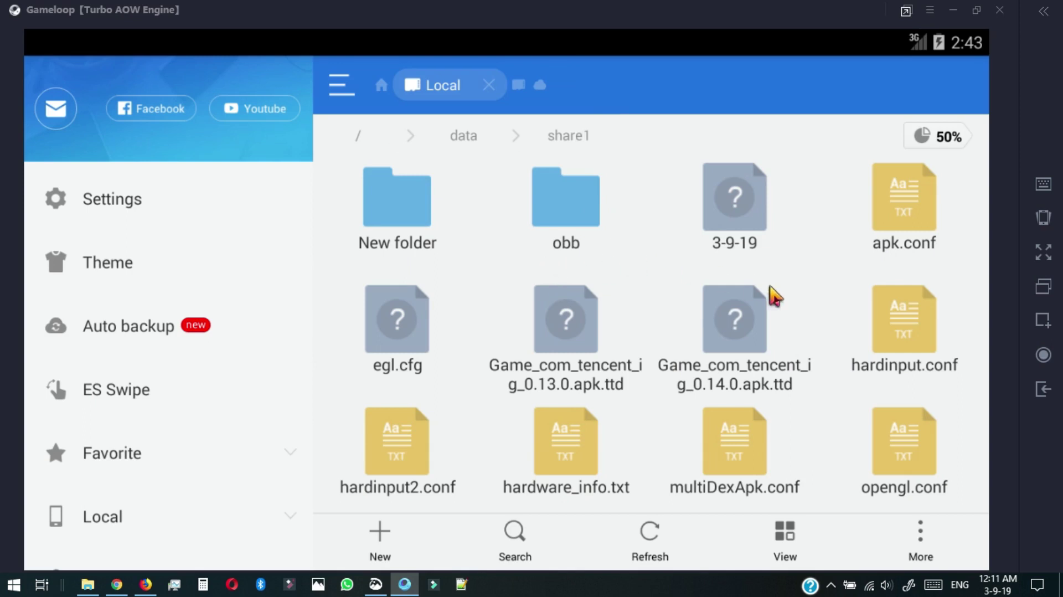
scroll(775, 321, down, 2)
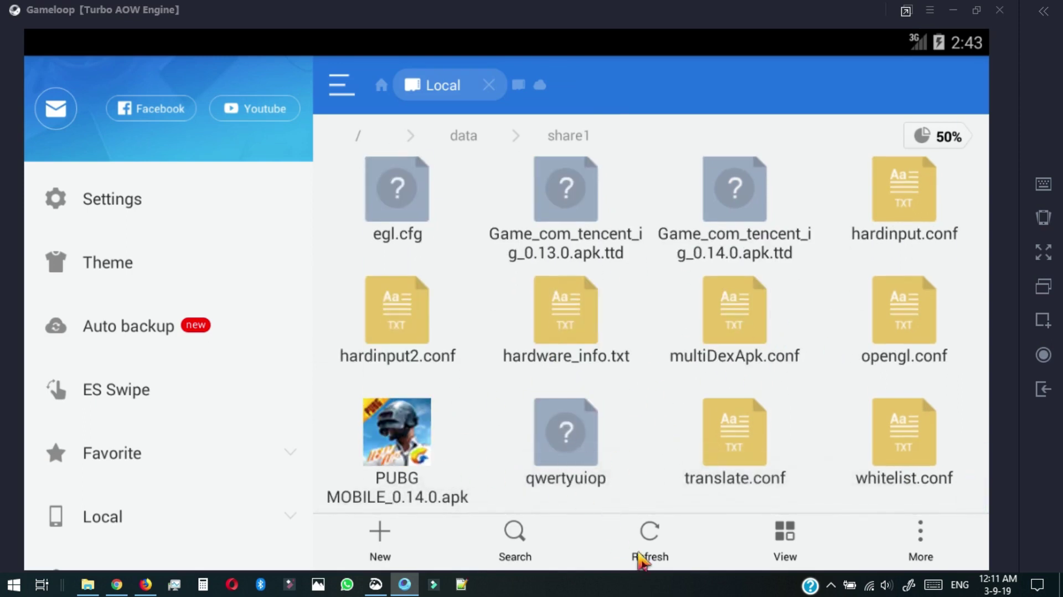
click(651, 551)
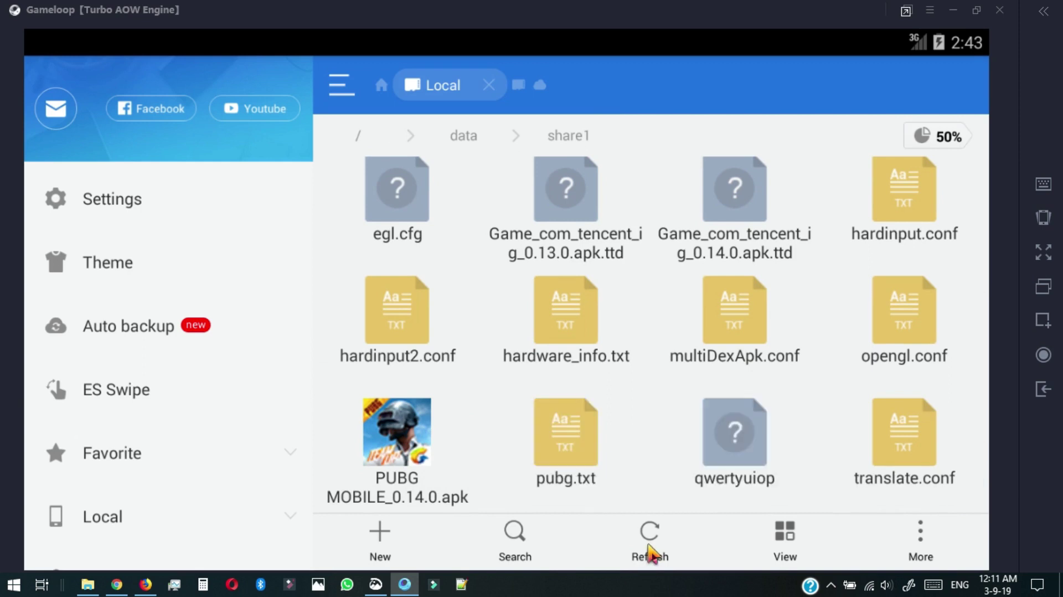
Open pubg.txt with HTMLViewer for this time only, view its contents and return to the share1 folder
click(573, 462)
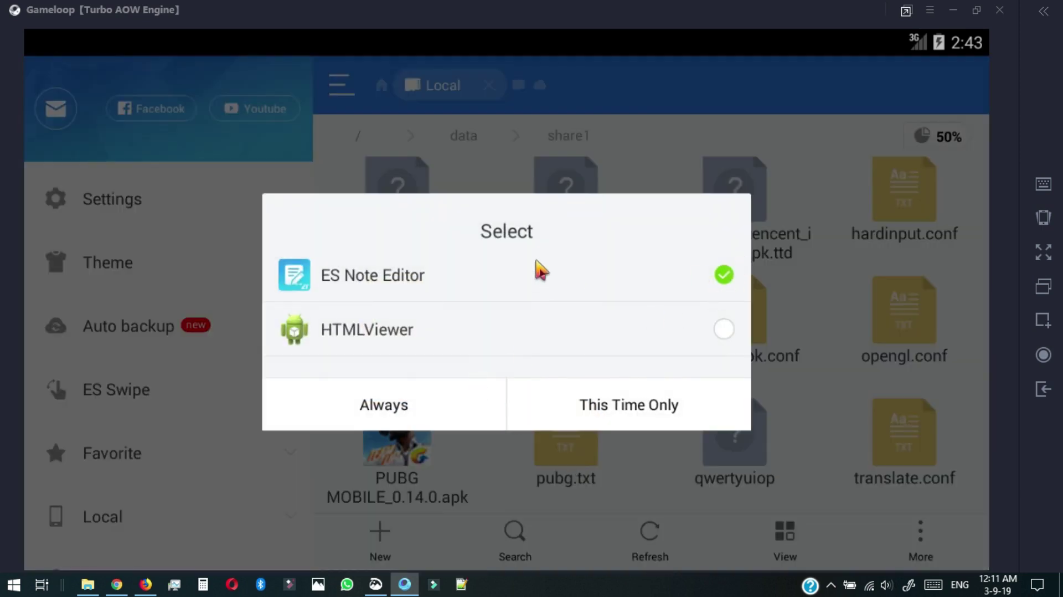
click(623, 352)
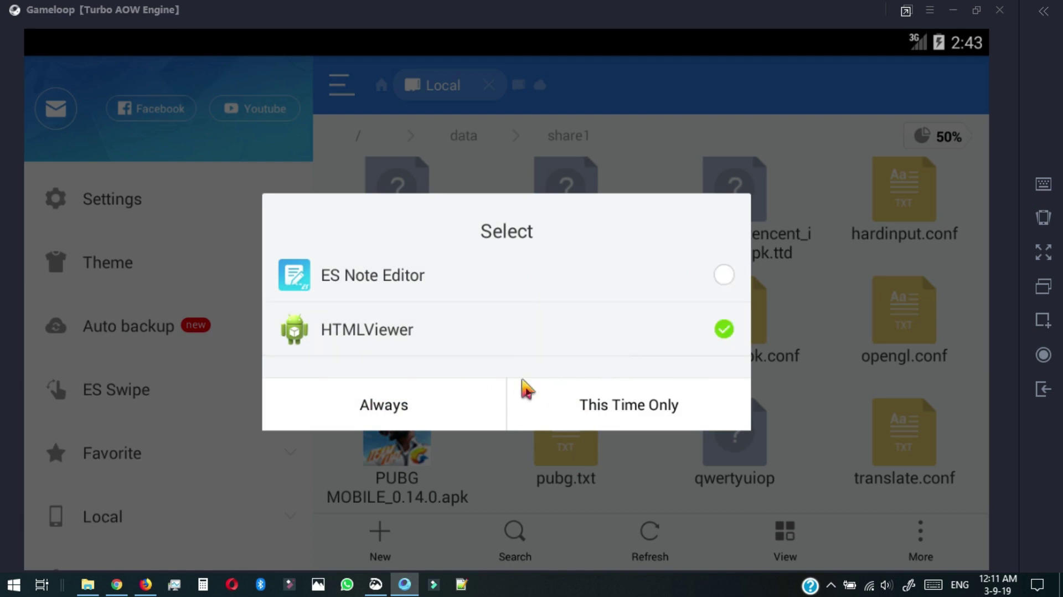
click(636, 416)
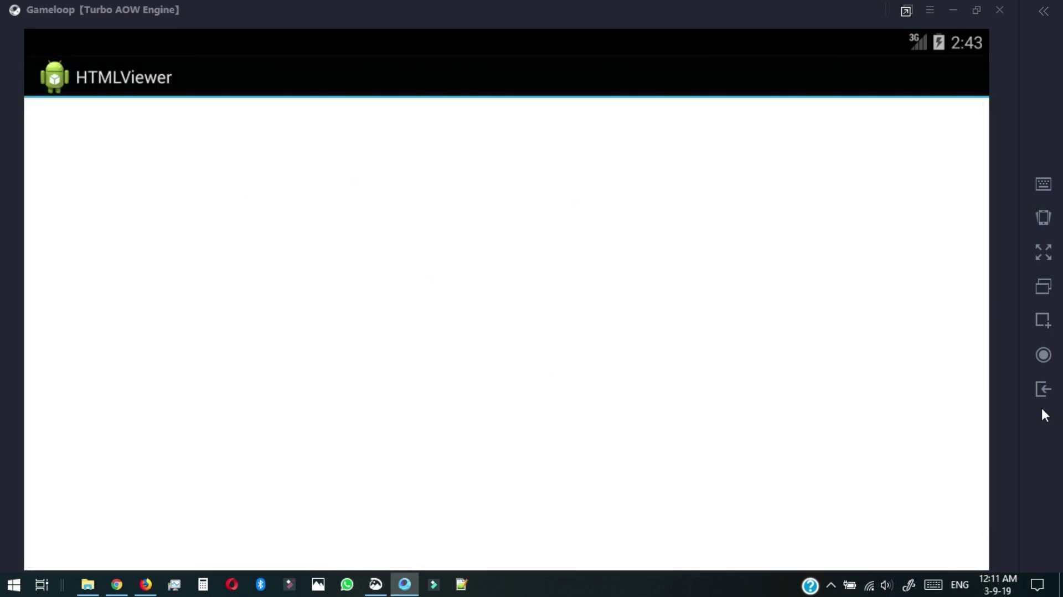
click(1041, 390)
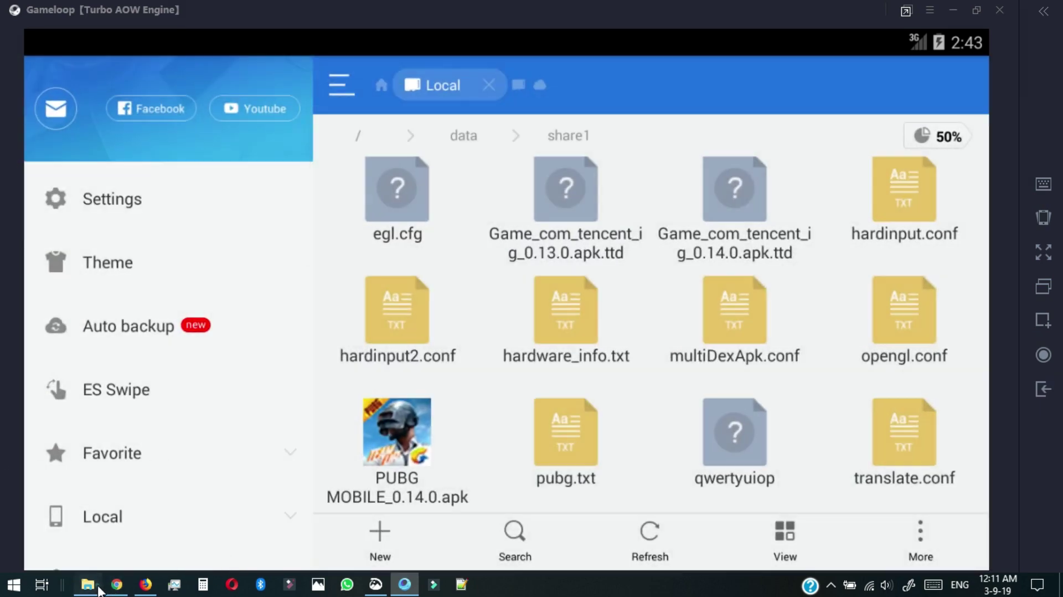
Switch to File Explorer, open the pubg file in Notepad++, enter the text jgjvvv and save it
click(98, 589)
right_click(382, 310)
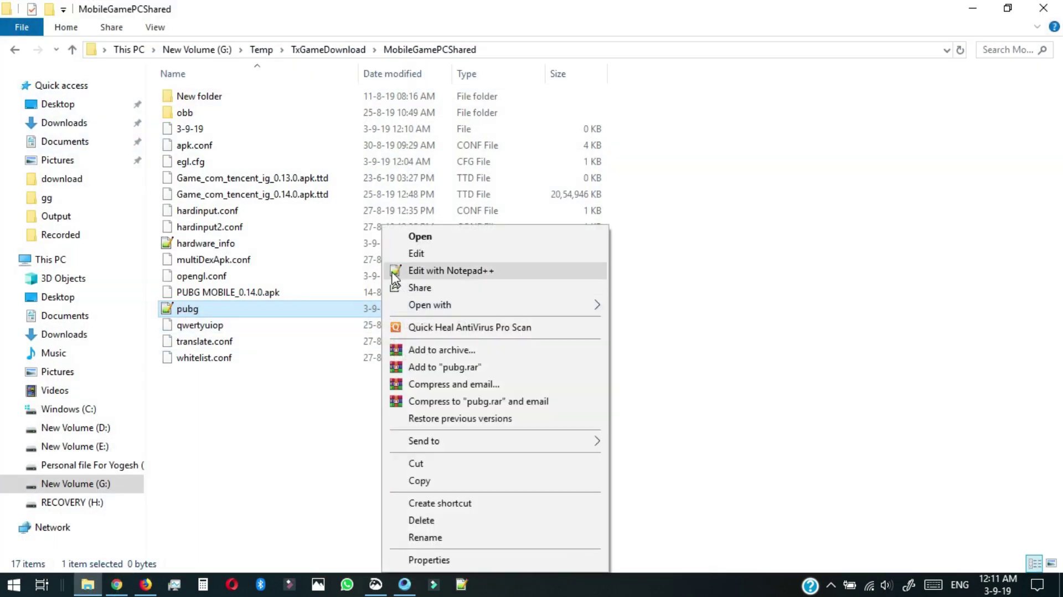
click(394, 271)
text(jg)
key(ctrl+s)
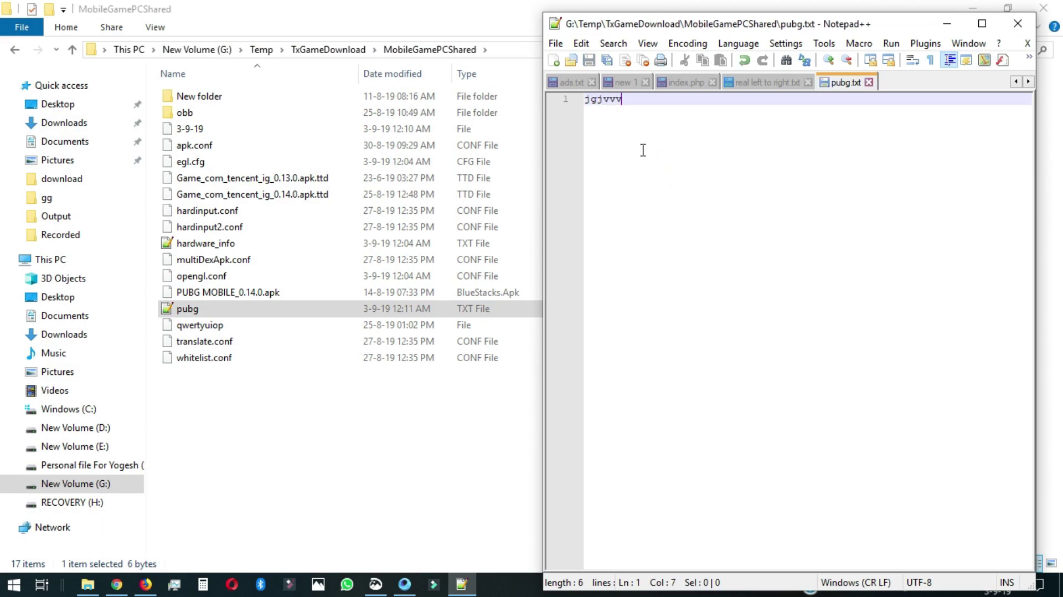
Switch back to Gameloop and reopen pubg.txt with HTMLViewer for this time only to check its text
click(405, 584)
click(558, 445)
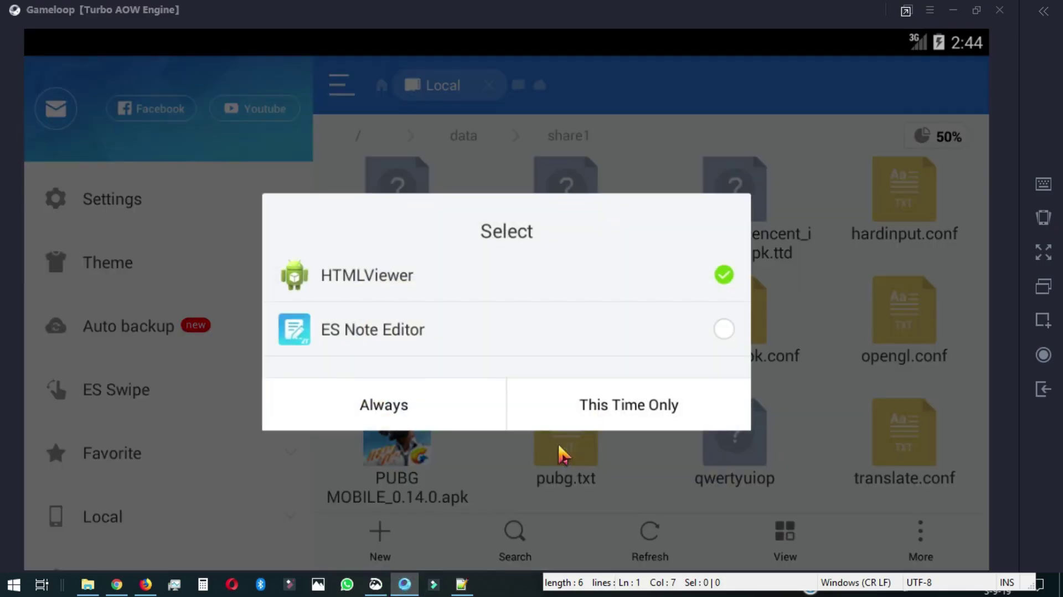
click(618, 412)
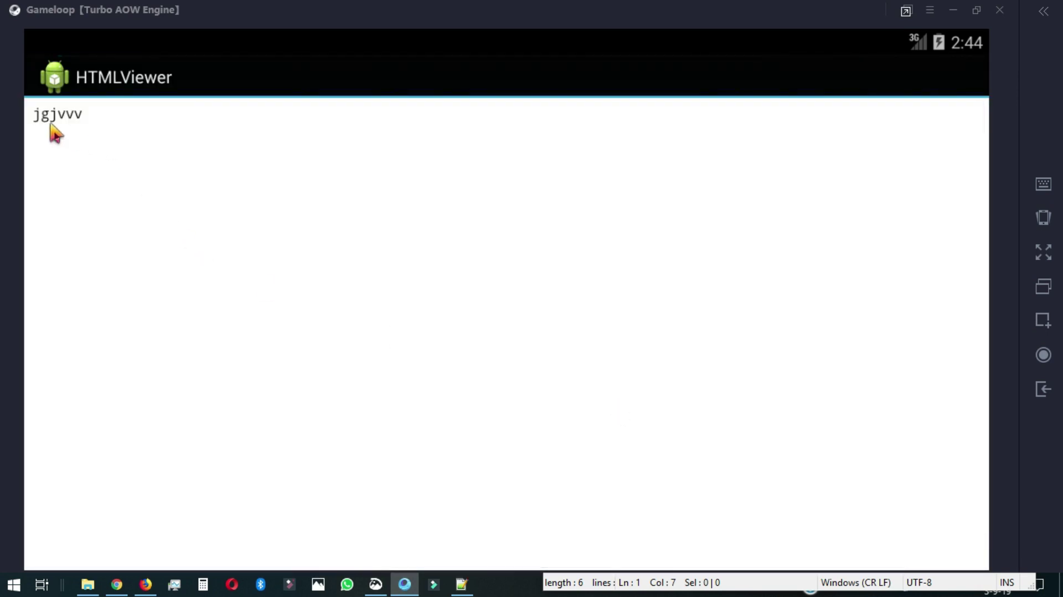
drag(55, 133, 934, 370)
Leave the file viewer and ES File Explorer to return to Gameloop's home screen
click(1044, 389)
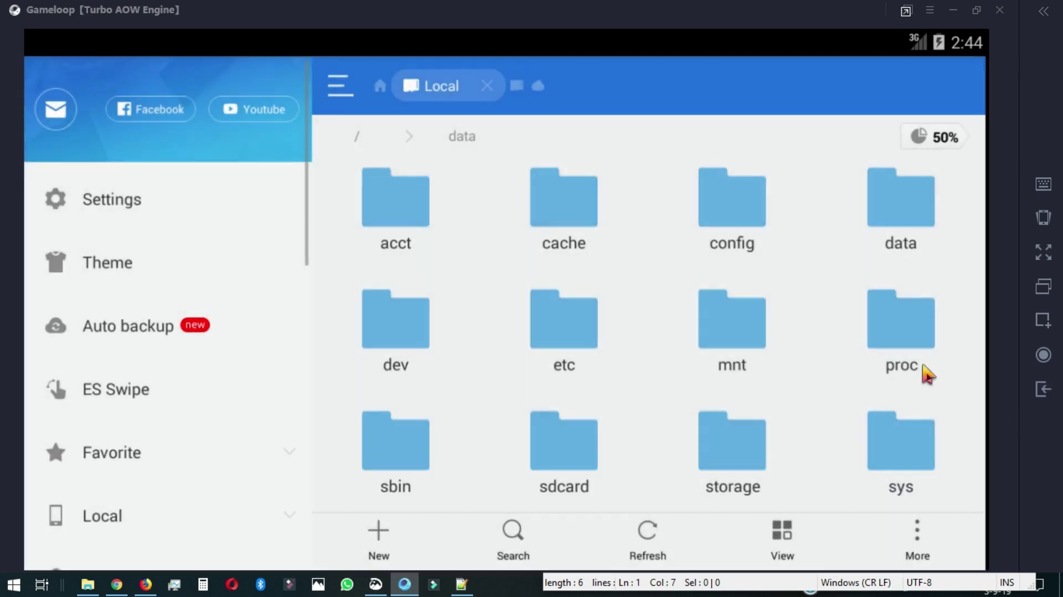
click(1044, 389)
click(1044, 389)
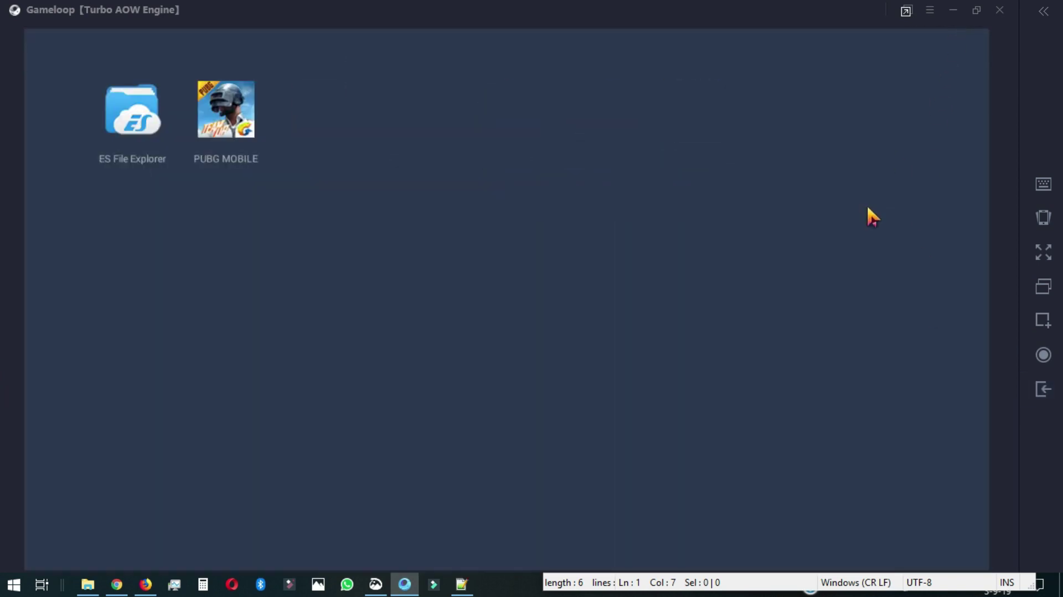
Clear the Notepad++, File Explorer and Gameloop windows off the Windows desktop
drag(515, 10, 529, 300)
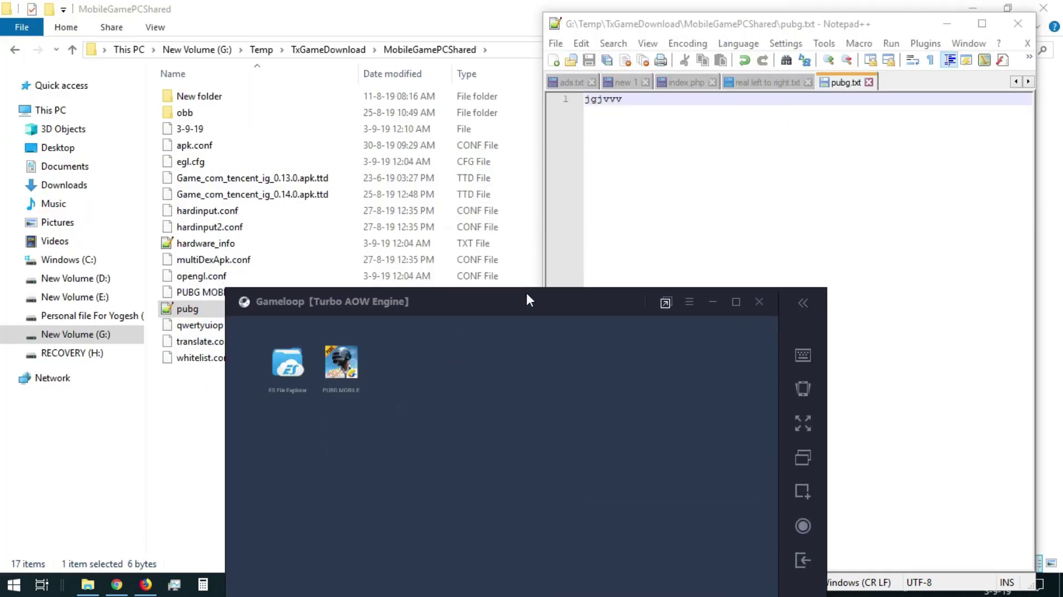
click(948, 23)
click(973, 8)
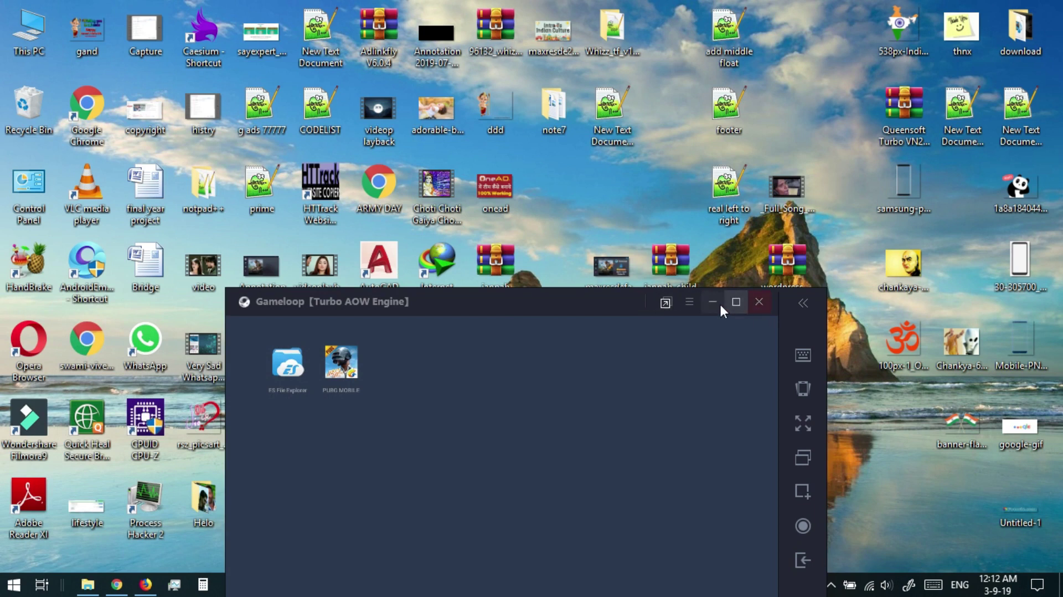
click(759, 301)
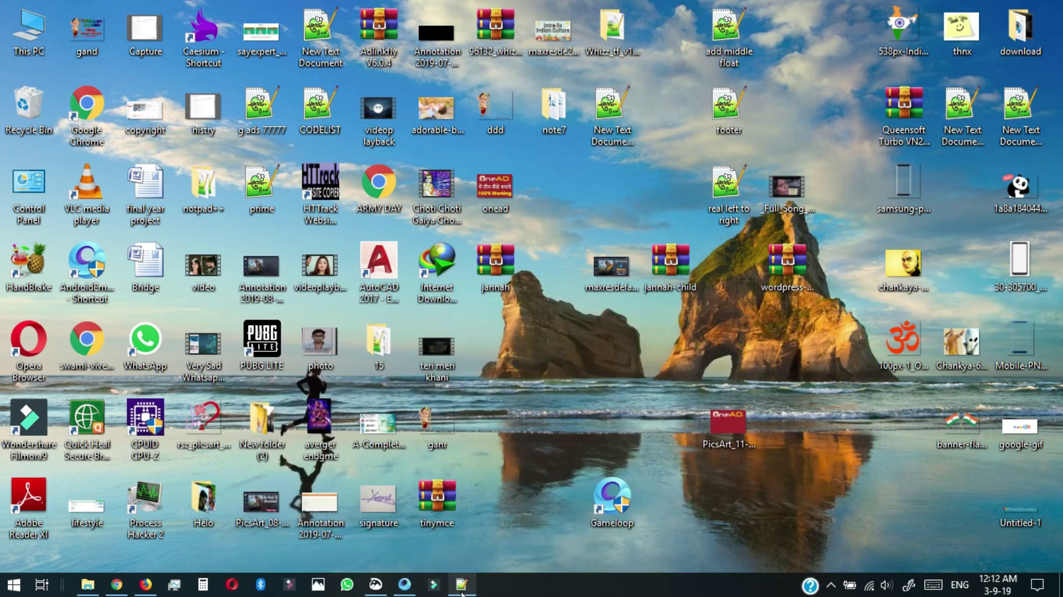
click(382, 588)
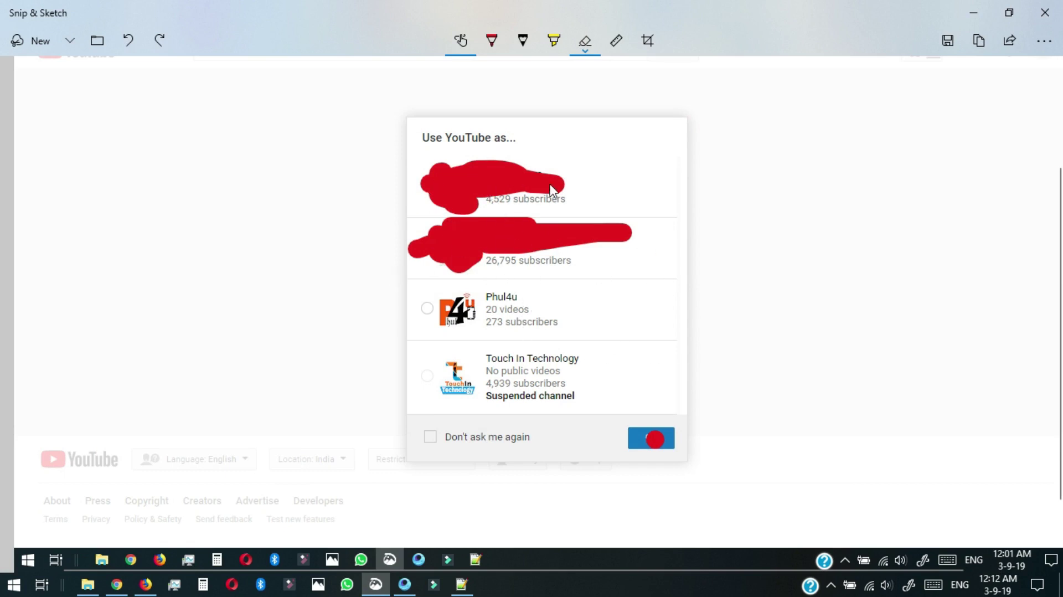
click(832, 586)
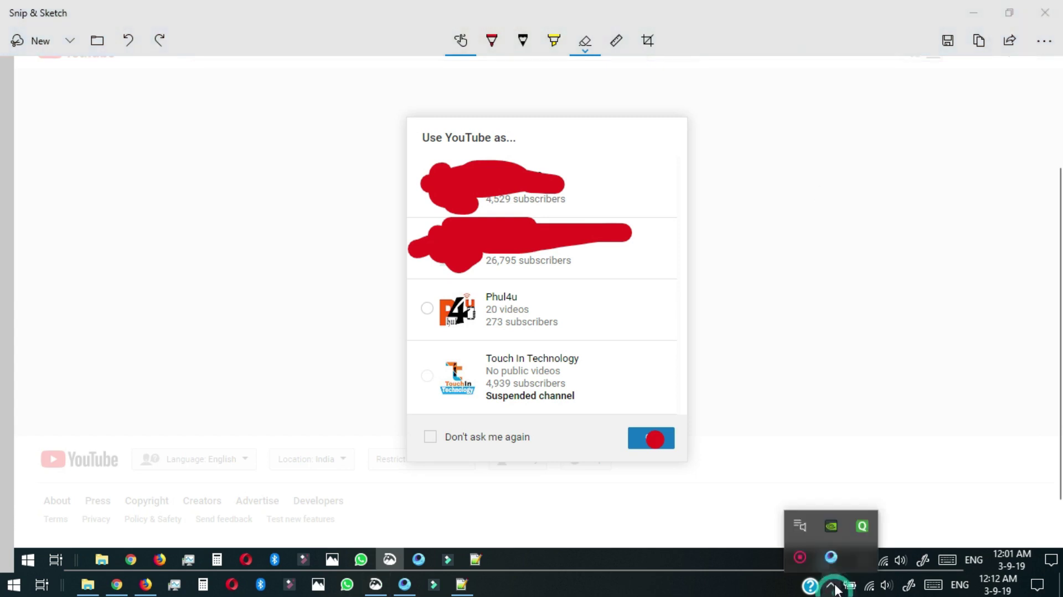